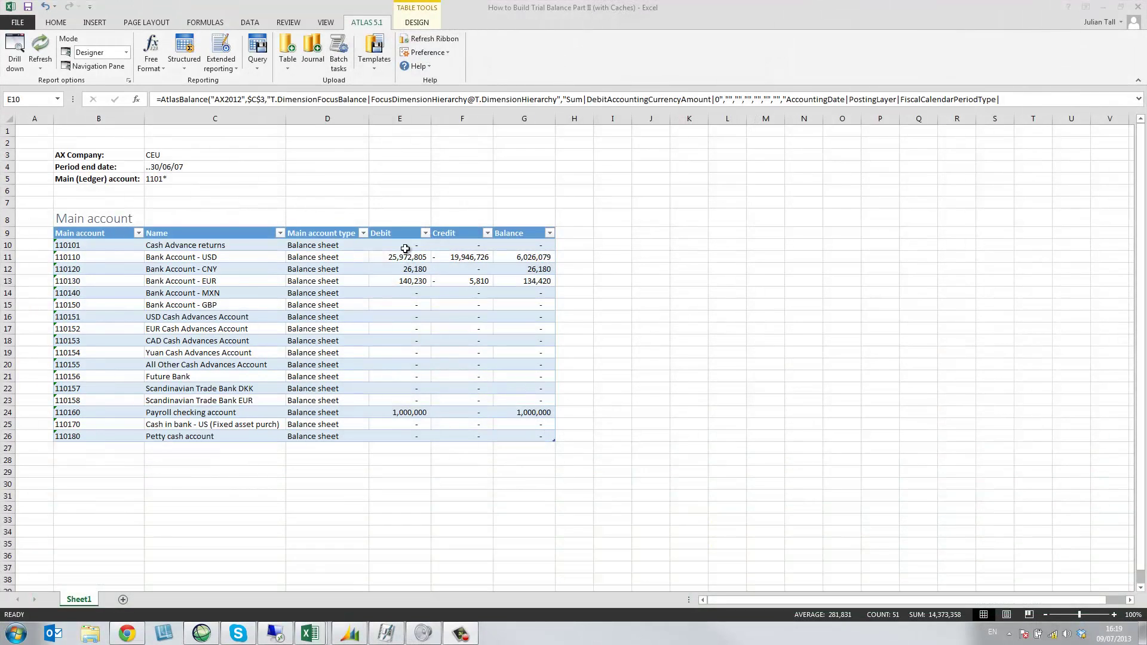
Inspect the existing Debit and Credit formulas in the trial balance, including the payroll account.
click(405, 246)
drag(405, 246, 526, 437)
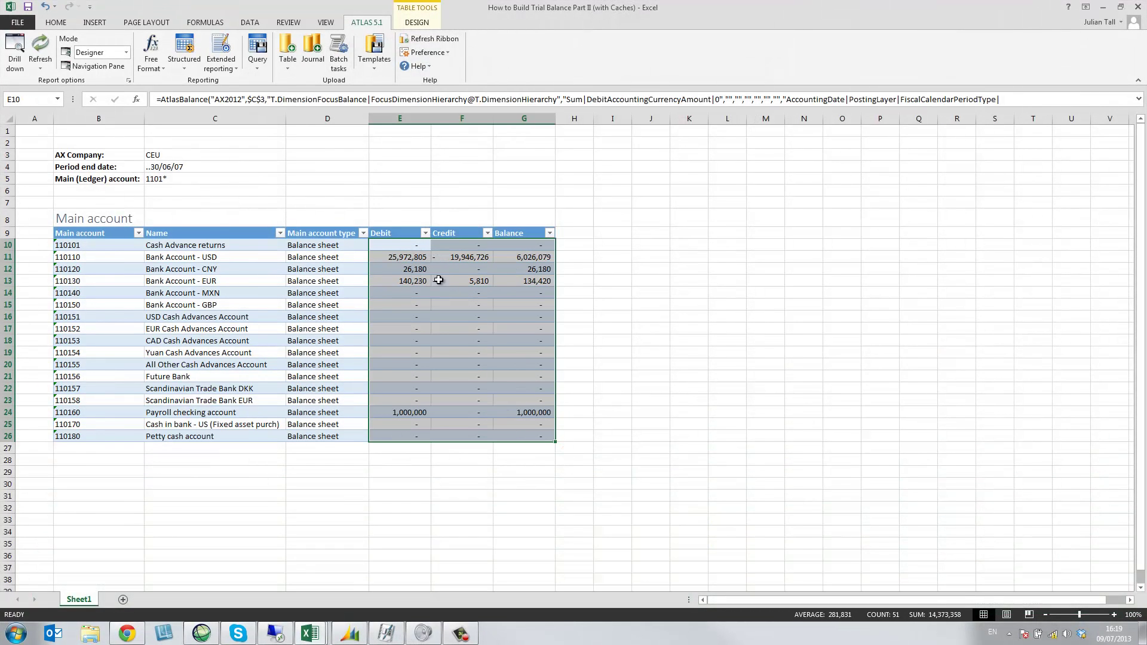
click(422, 257)
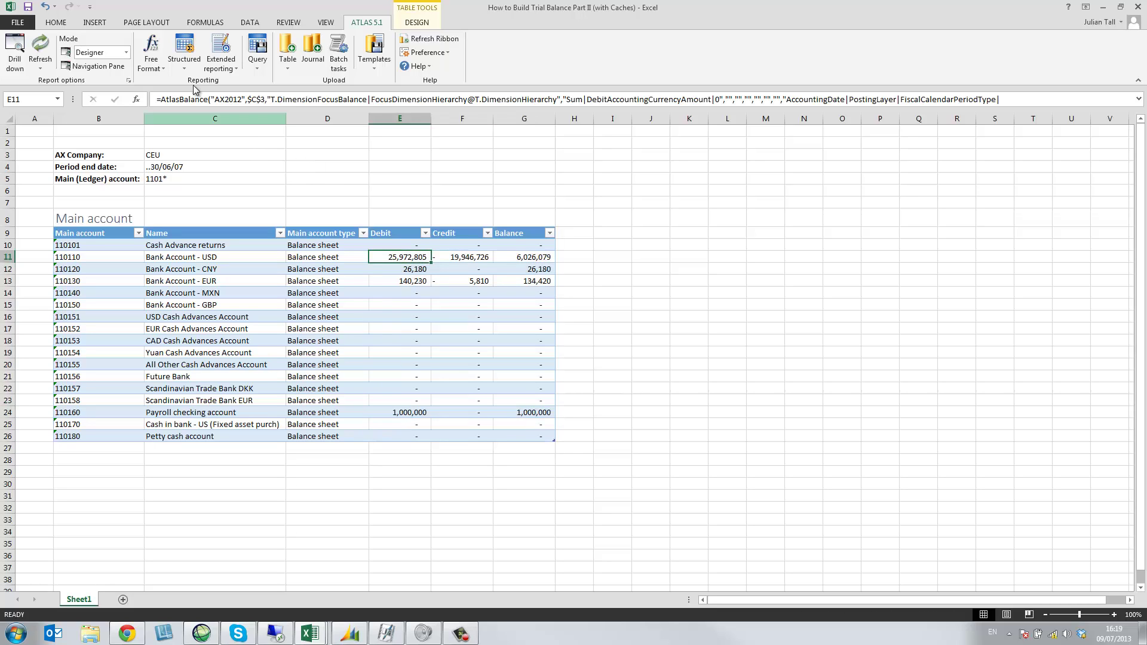
click(422, 270)
click(451, 284)
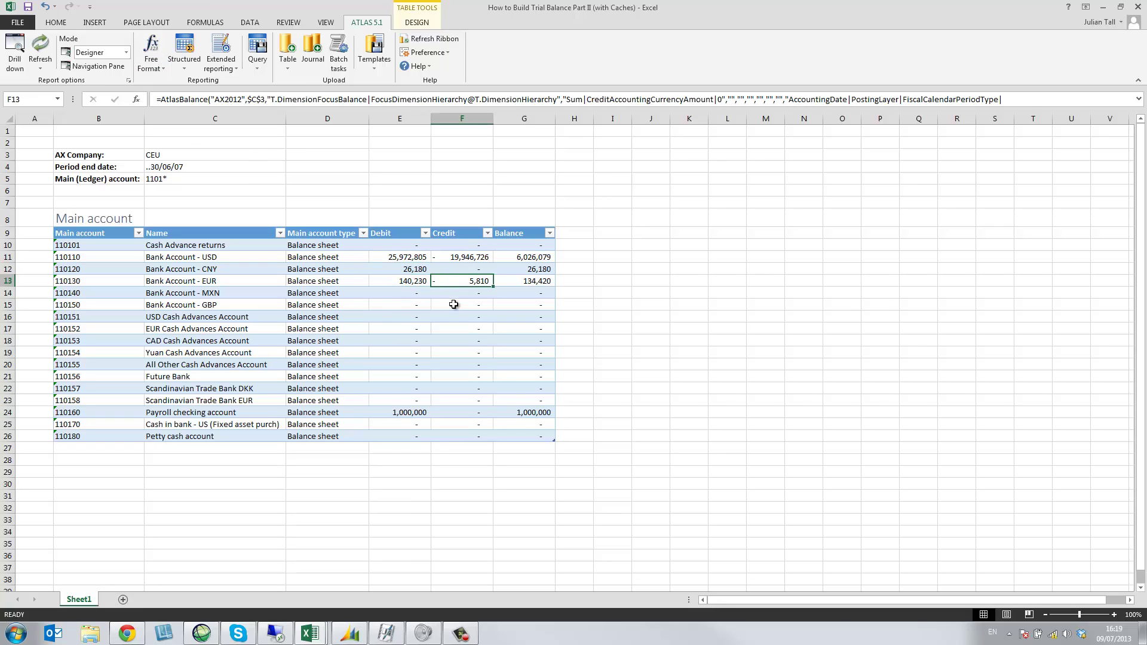
click(454, 305)
click(453, 328)
click(448, 412)
mouse_move(413, 413)
mouse_down()
mouse_move(442, 412)
mouse_move(449, 429)
mouse_up()
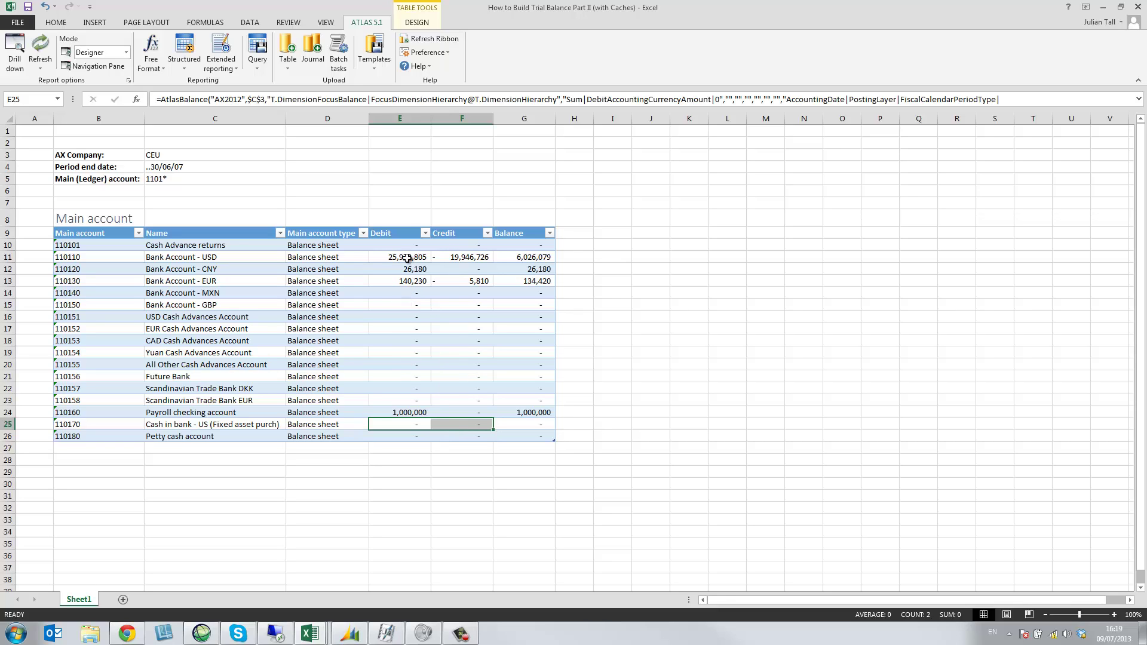
Start creating a new Atlas cache from the Cache options.
click(400, 181)
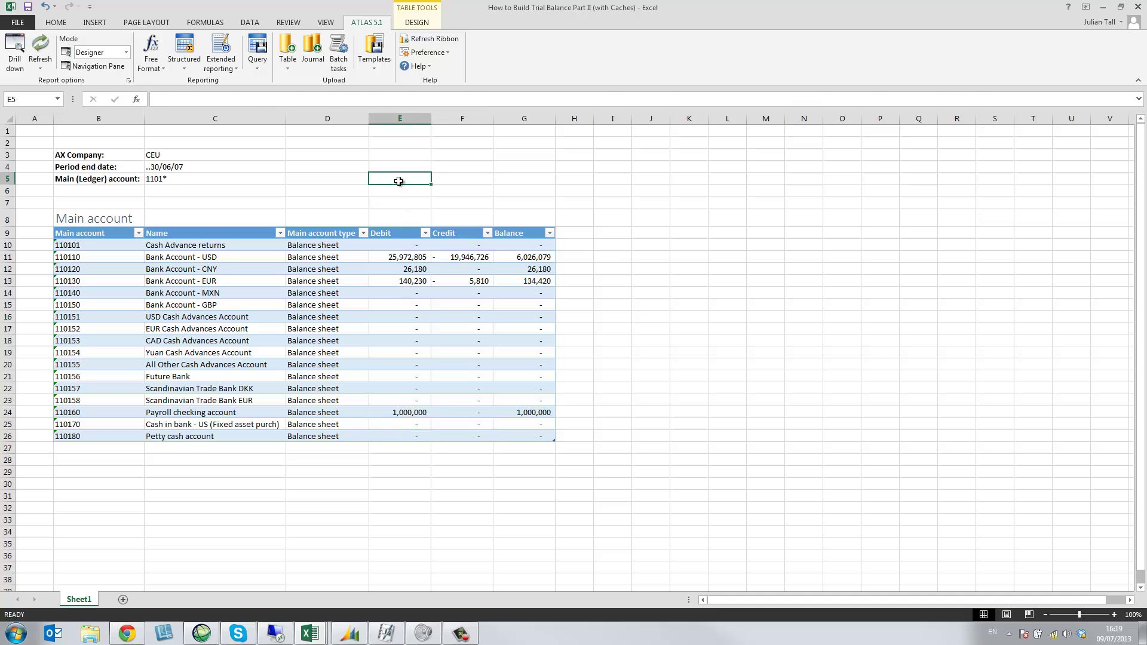
click(234, 69)
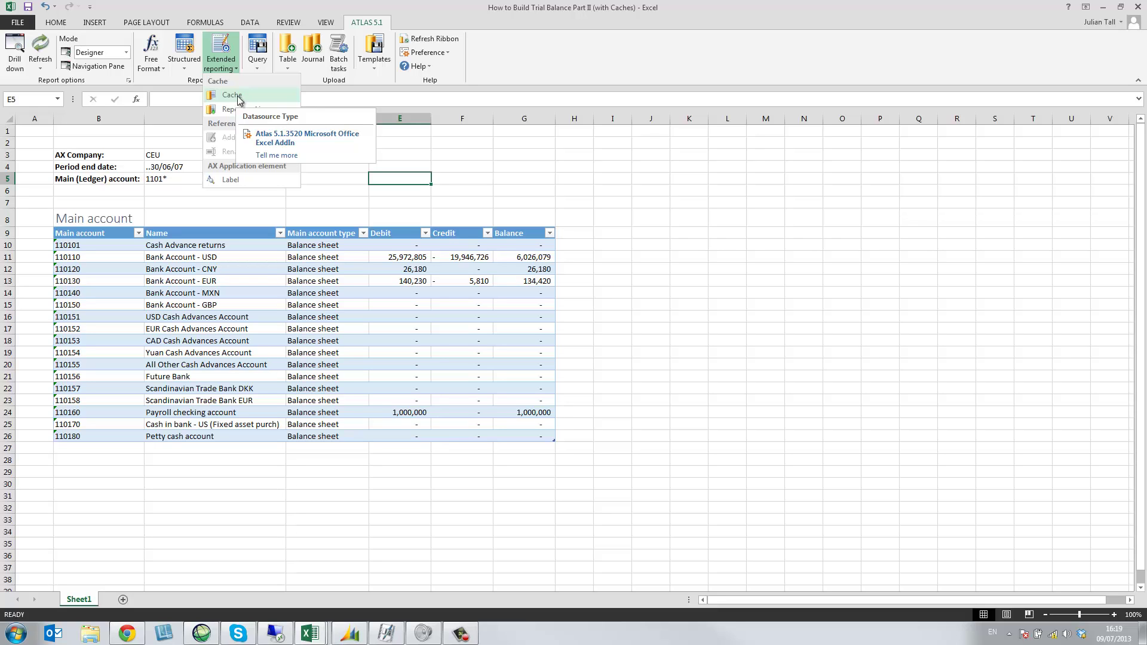
click(232, 96)
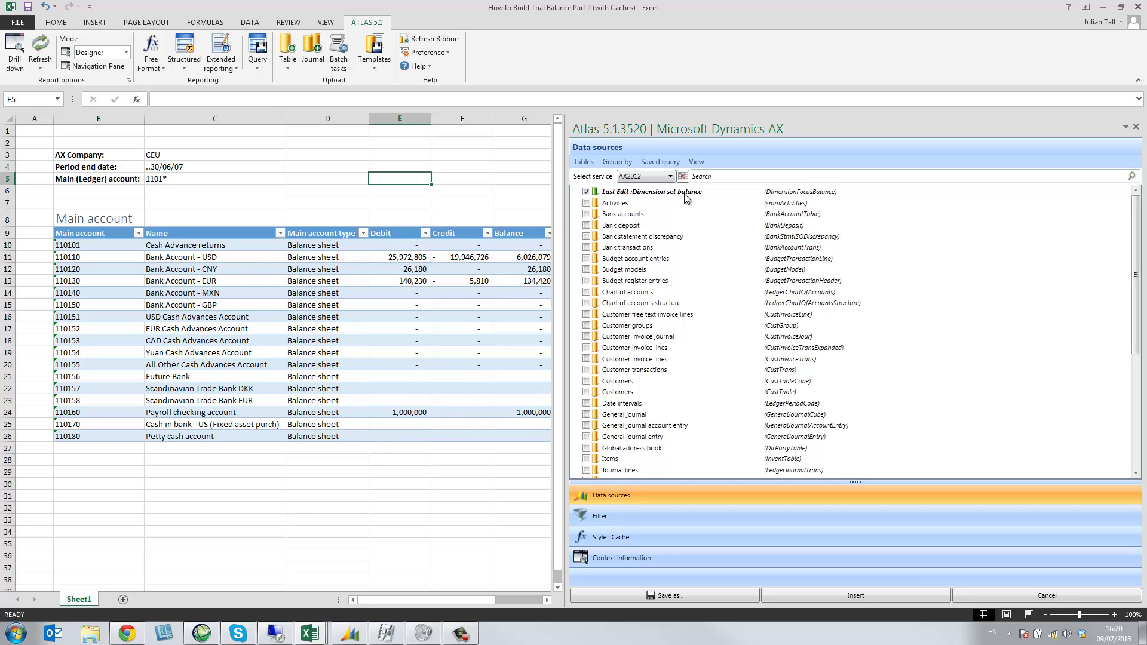
Filter the cache's Company accounts to cell C3 and Date to cell C4.
click(603, 517)
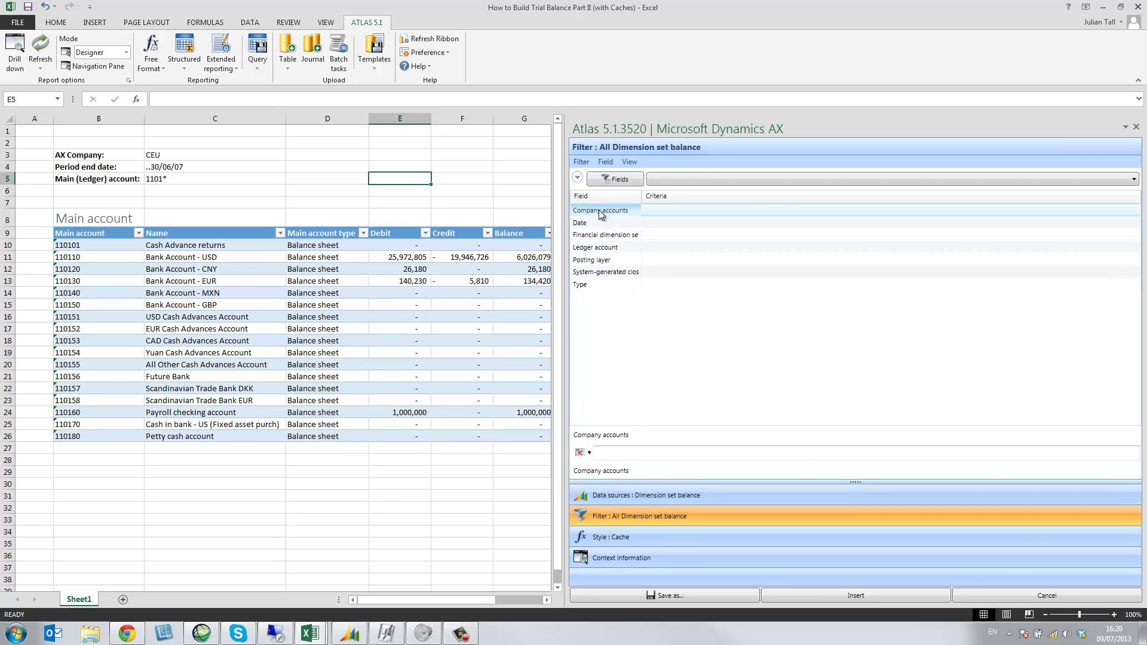
click(581, 452)
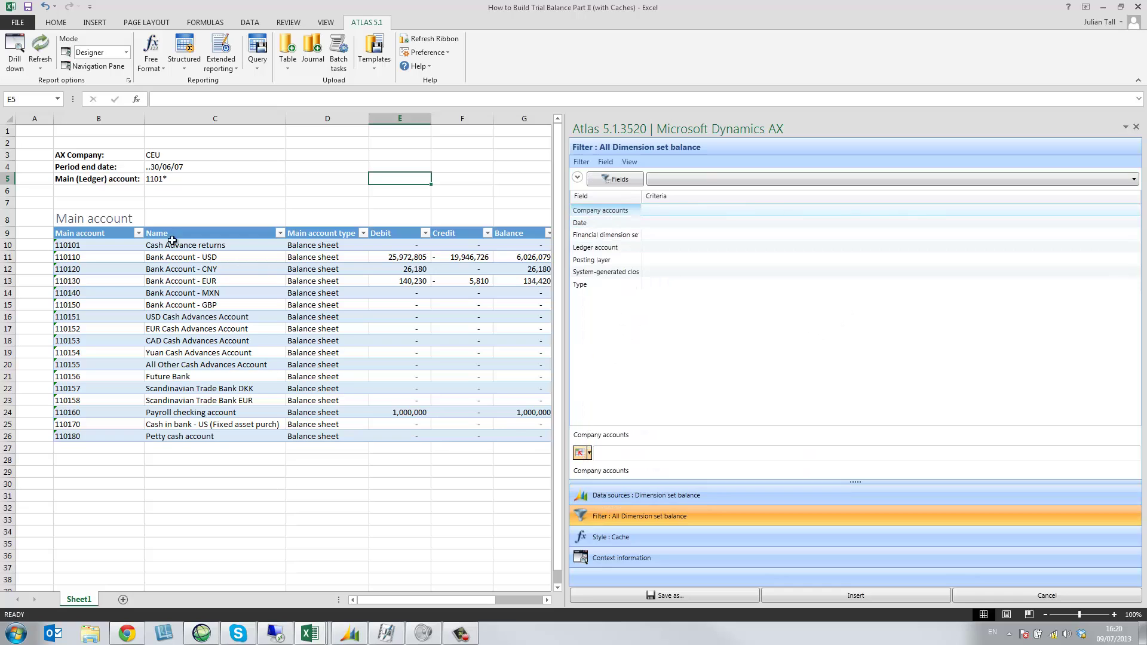
click(177, 160)
click(625, 435)
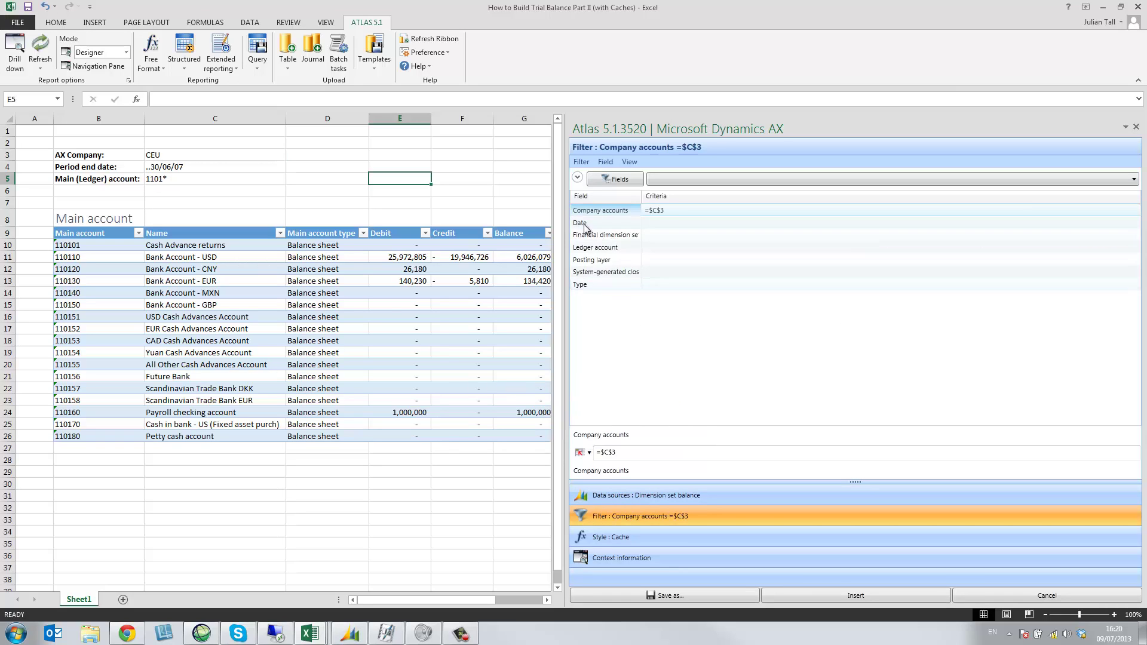
click(582, 451)
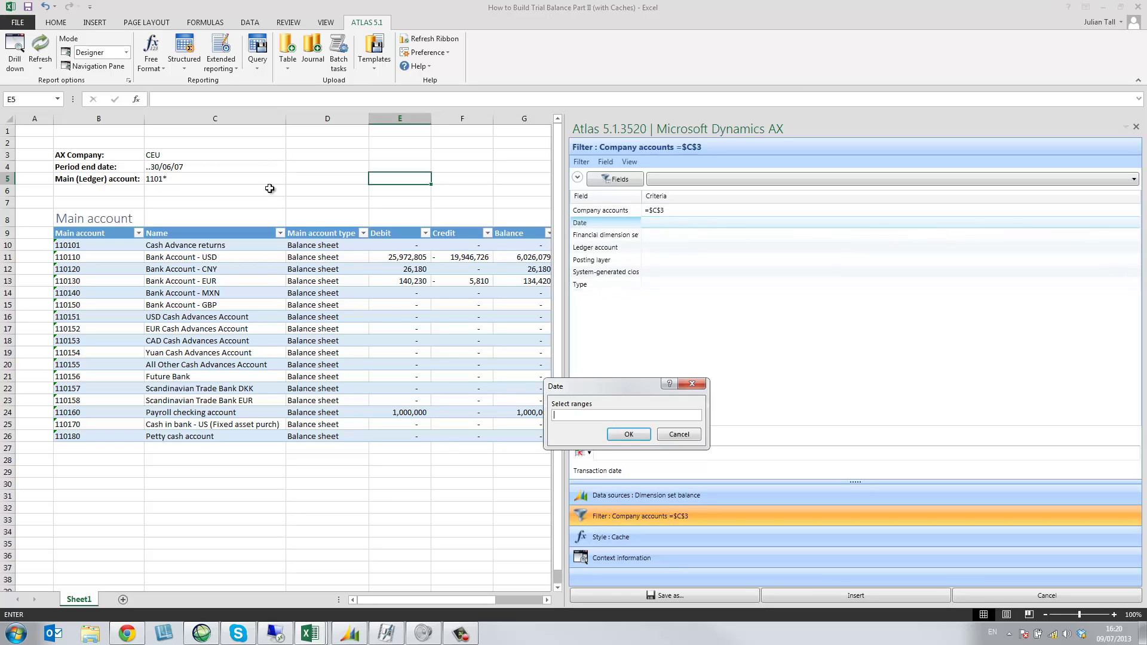
click(178, 167)
click(627, 435)
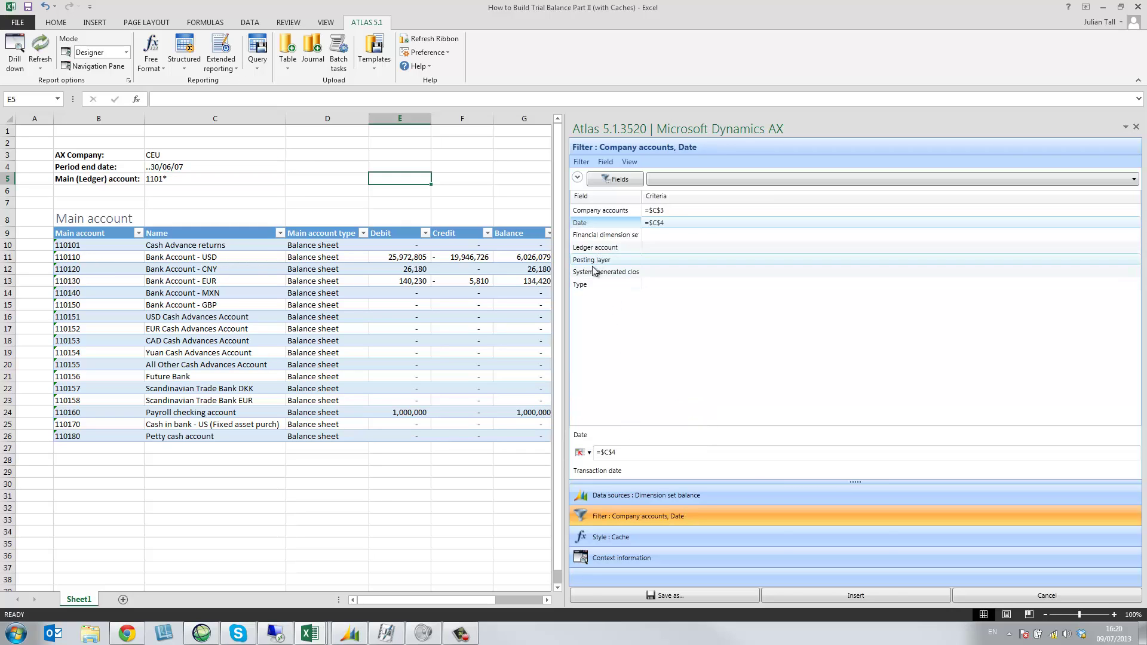
Restrict the cache to posting layer Current and type Operating.
right_click(597, 261)
click(630, 284)
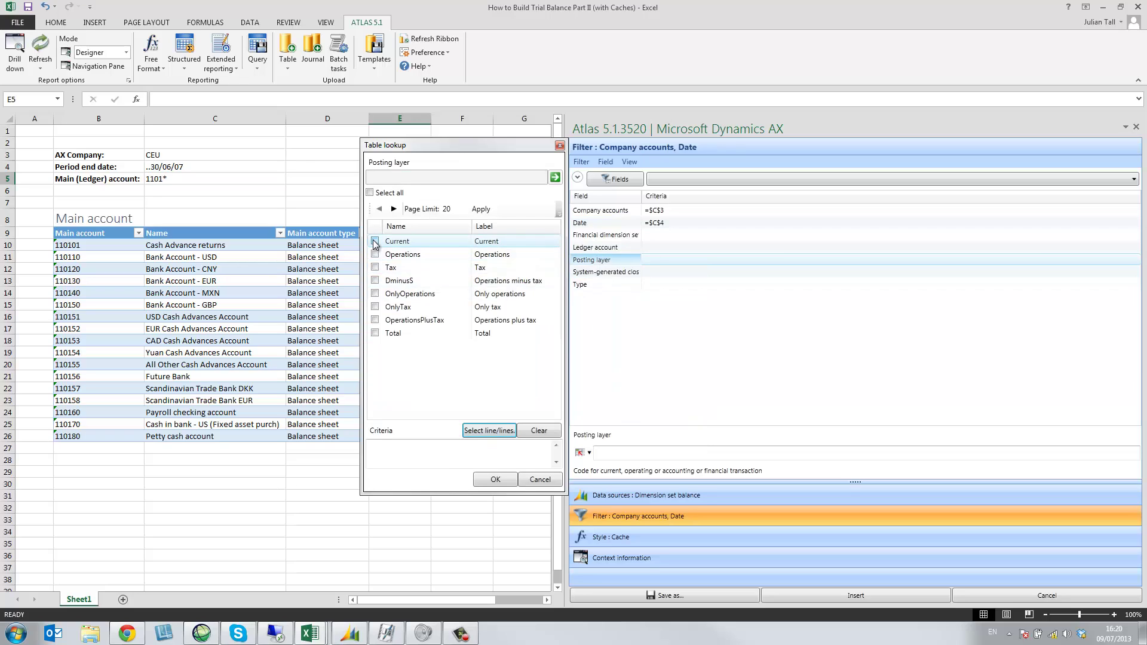
click(375, 242)
click(484, 431)
click(491, 478)
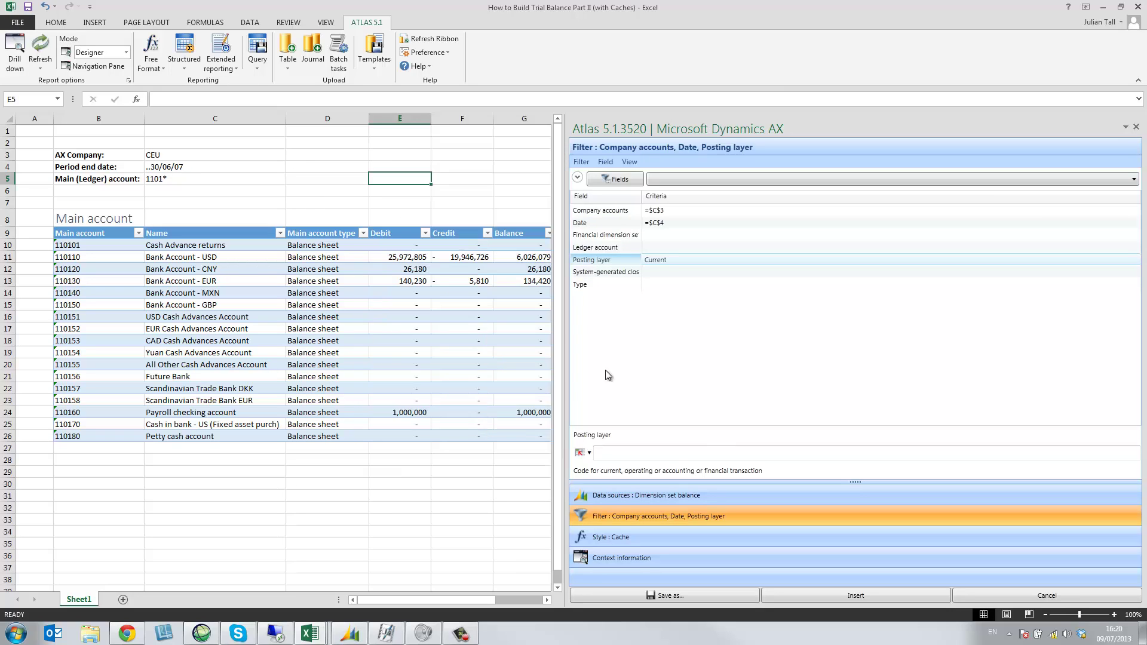
right_click(598, 288)
click(627, 305)
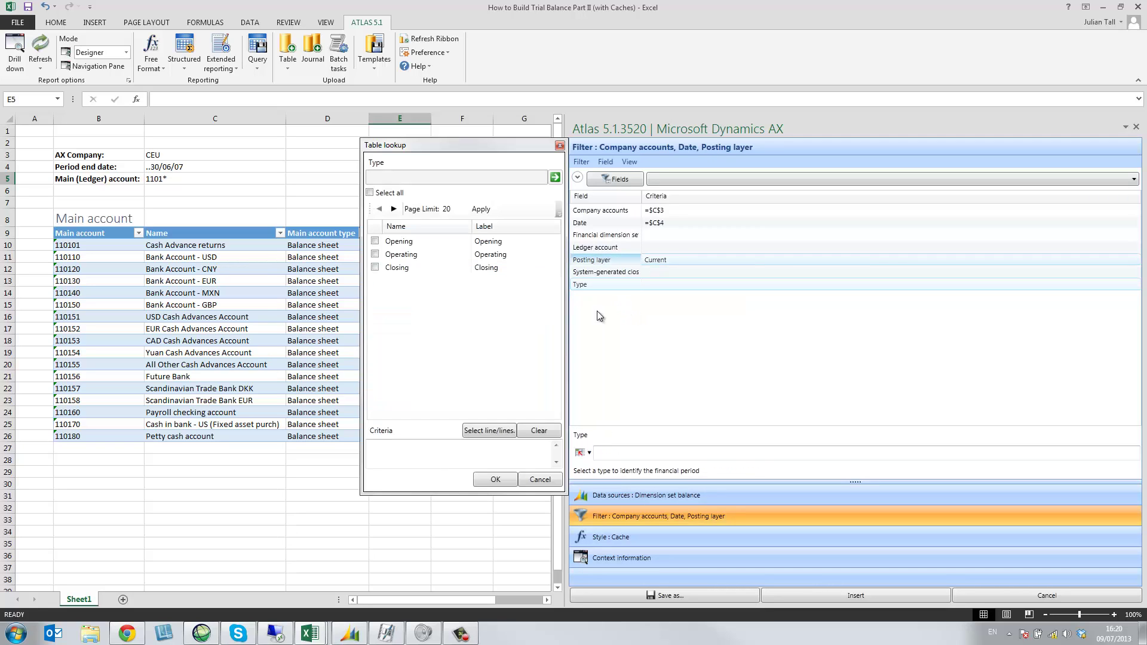
click(375, 254)
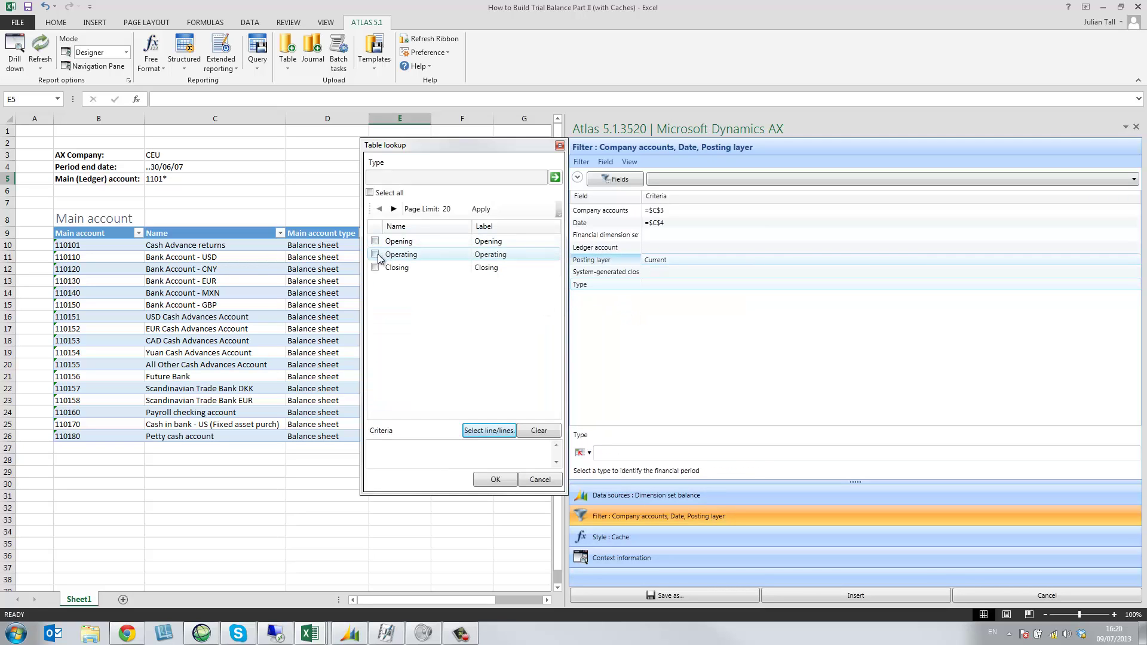
click(485, 430)
click(495, 480)
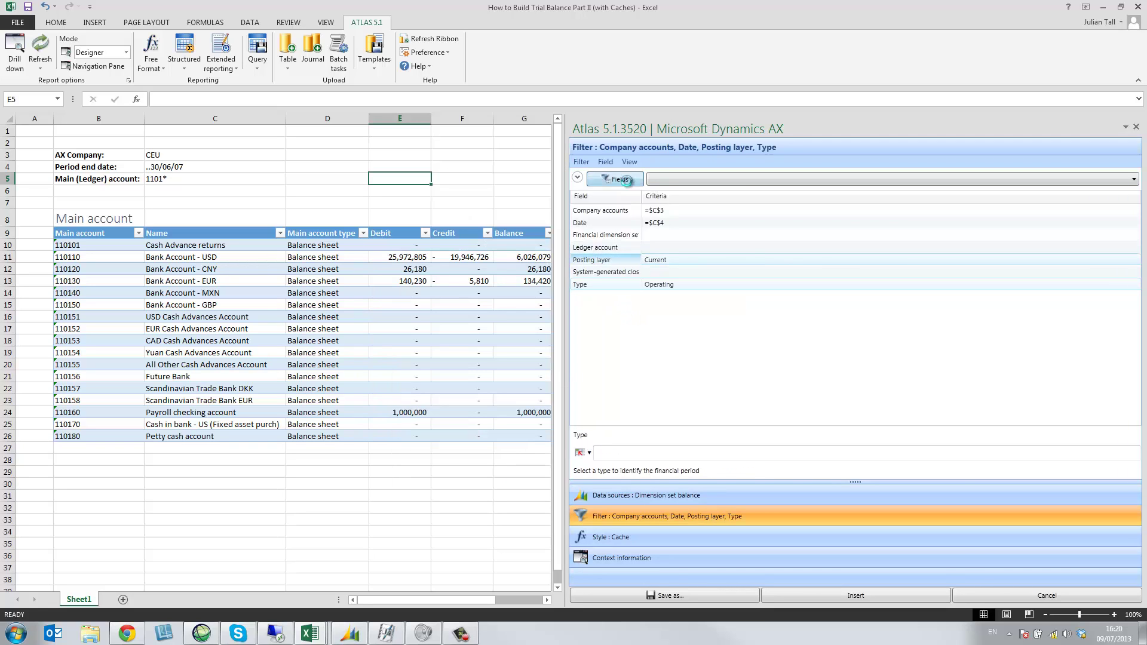
Add MainAccount as a cache filter field.
click(626, 180)
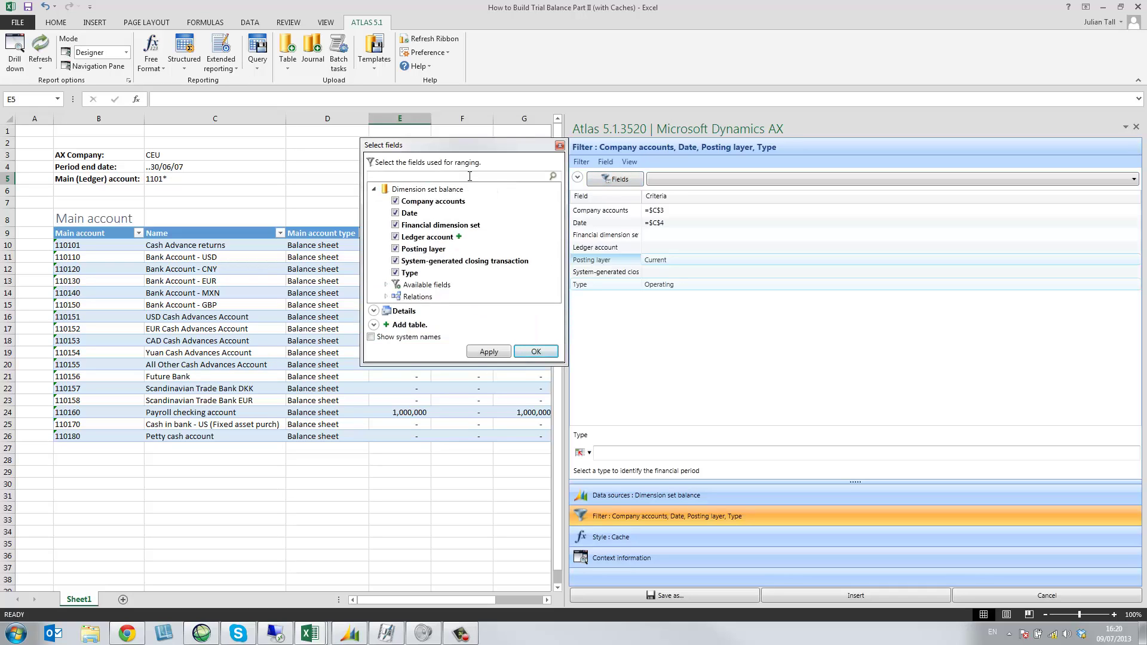
text(maint)
key(BackSpace)
click(385, 200)
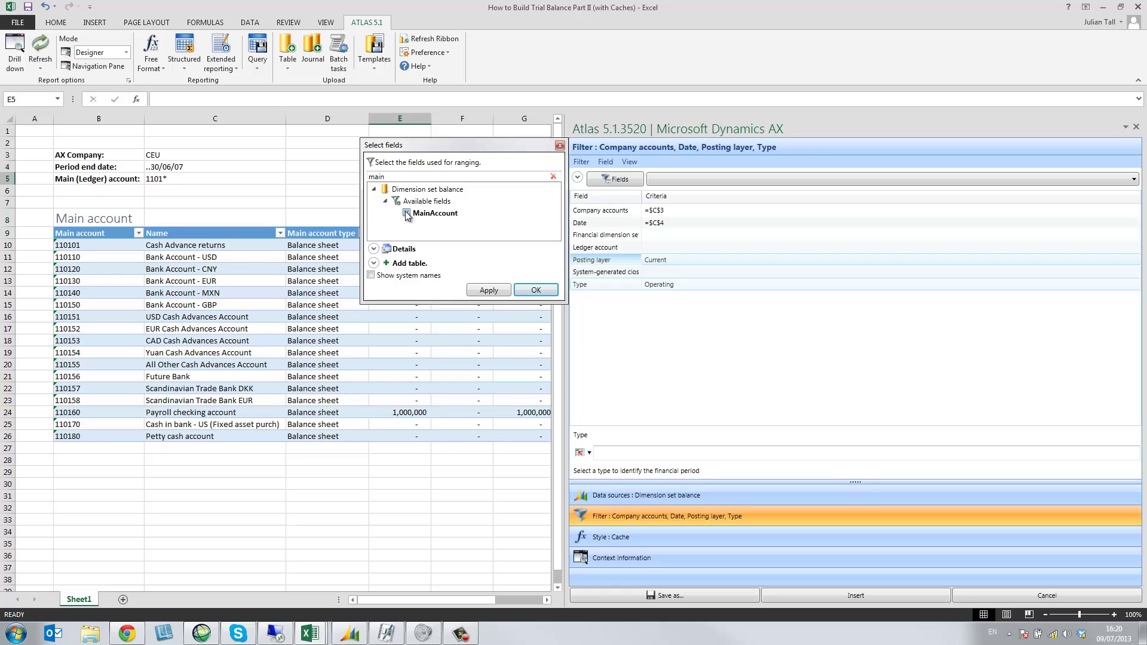
double_click(373, 176)
key(BackSpace)
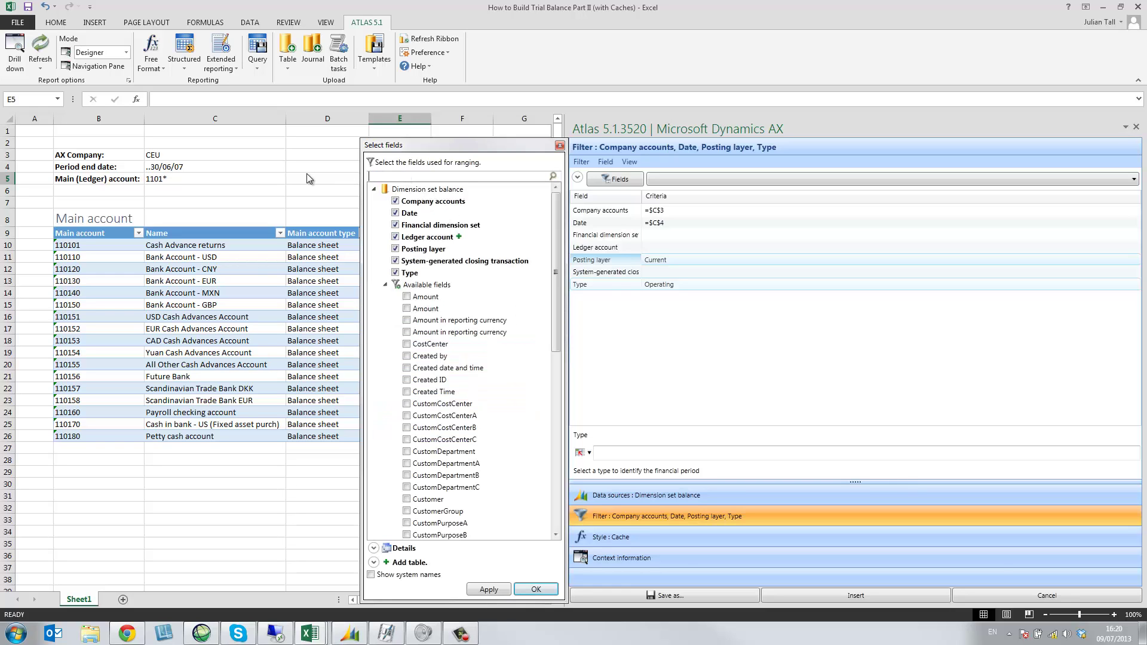
Add Dimension tree name from the FocusDimensionHierarchy relation as a filter field.
click(385, 285)
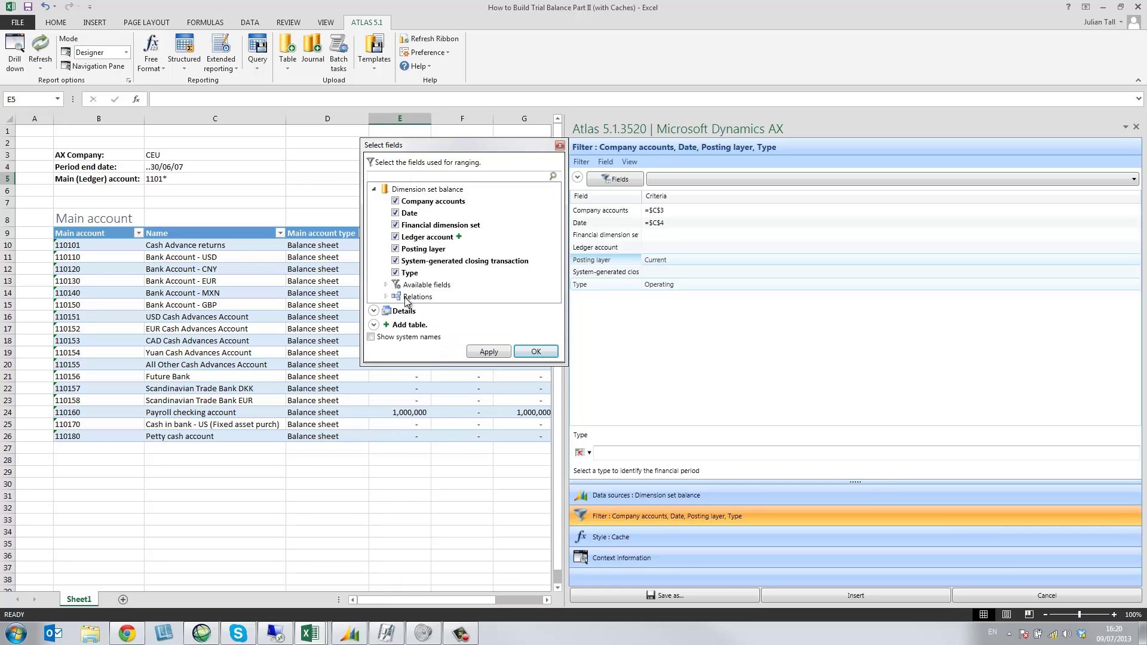
click(389, 297)
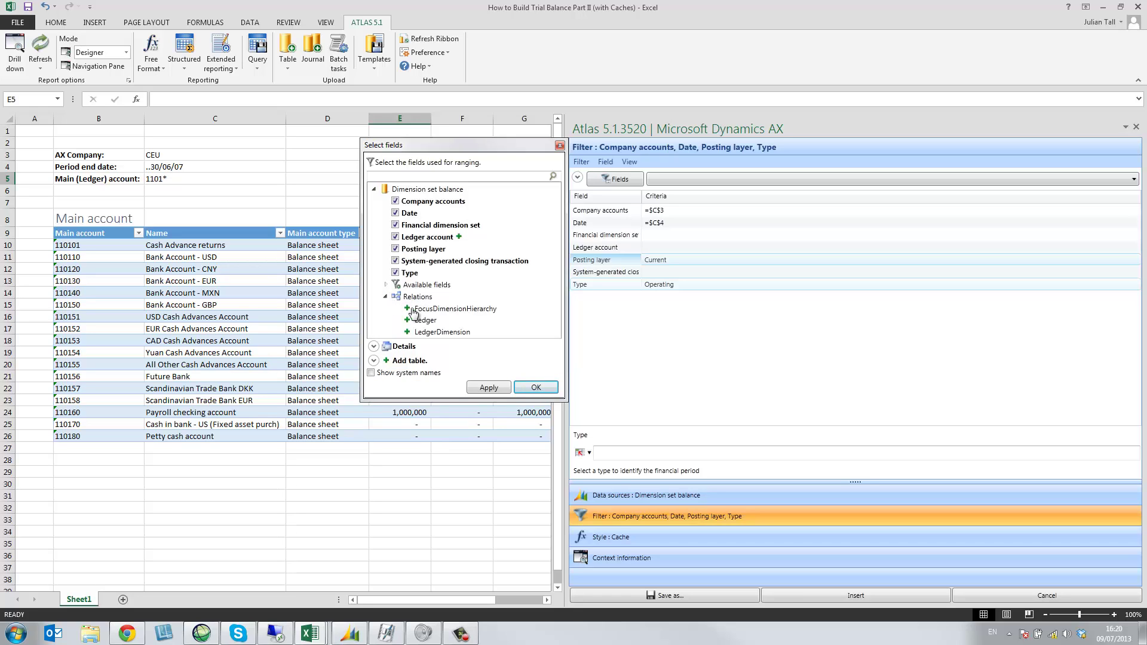
click(408, 309)
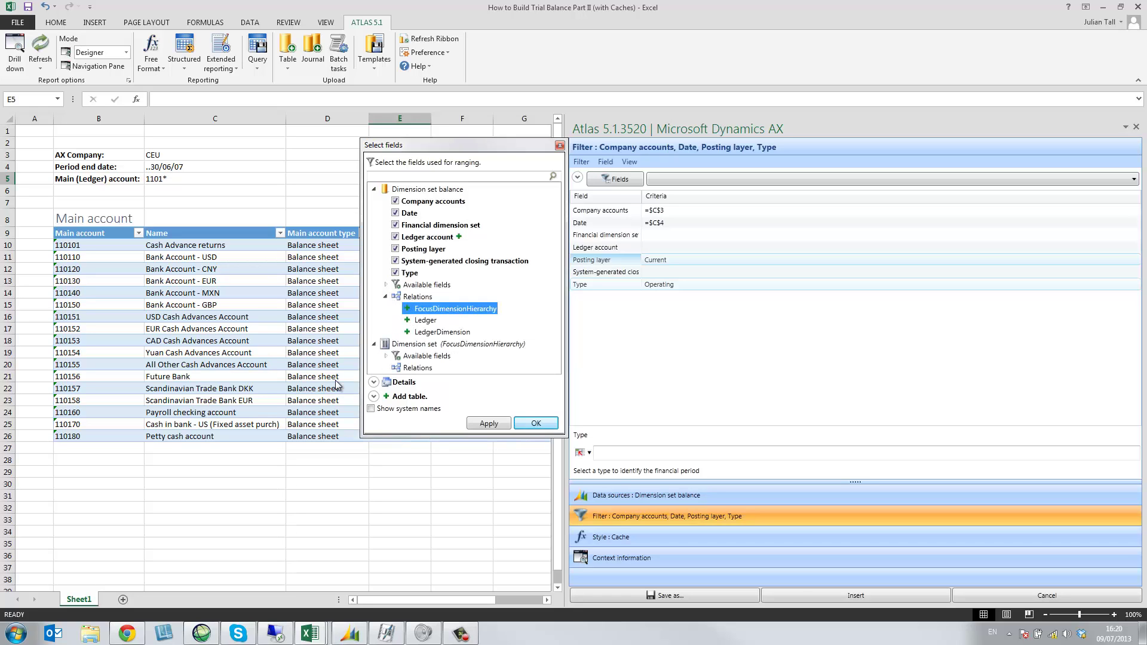
click(386, 357)
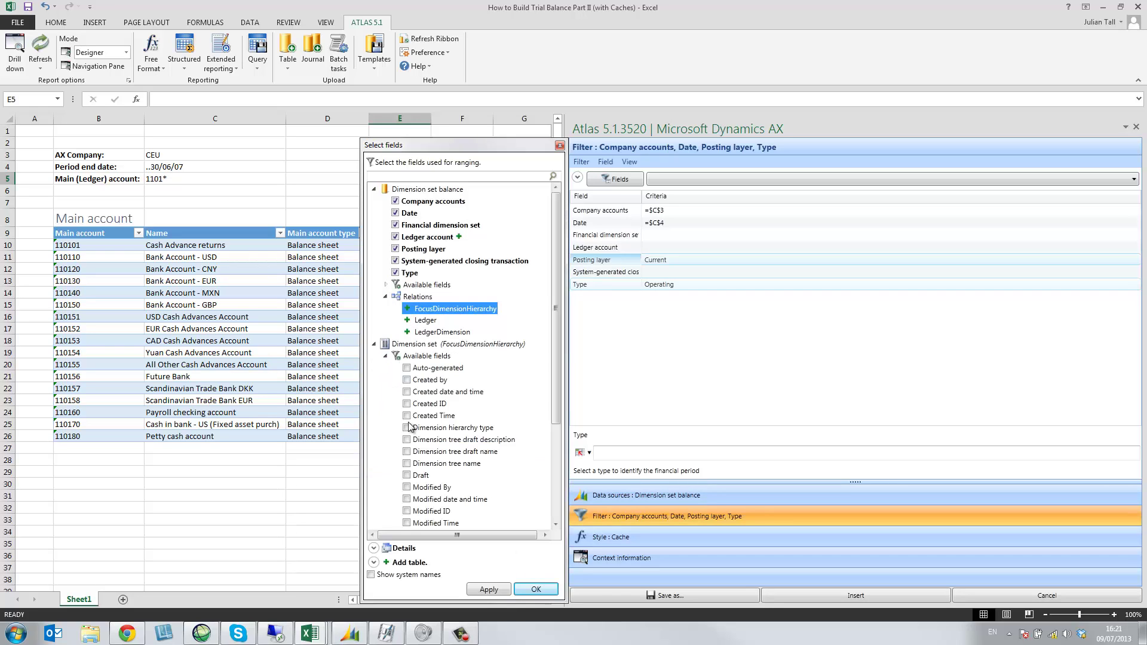
click(407, 463)
click(535, 589)
click(602, 299)
Set the MainAccount filter to cell C5.
click(583, 452)
click(163, 179)
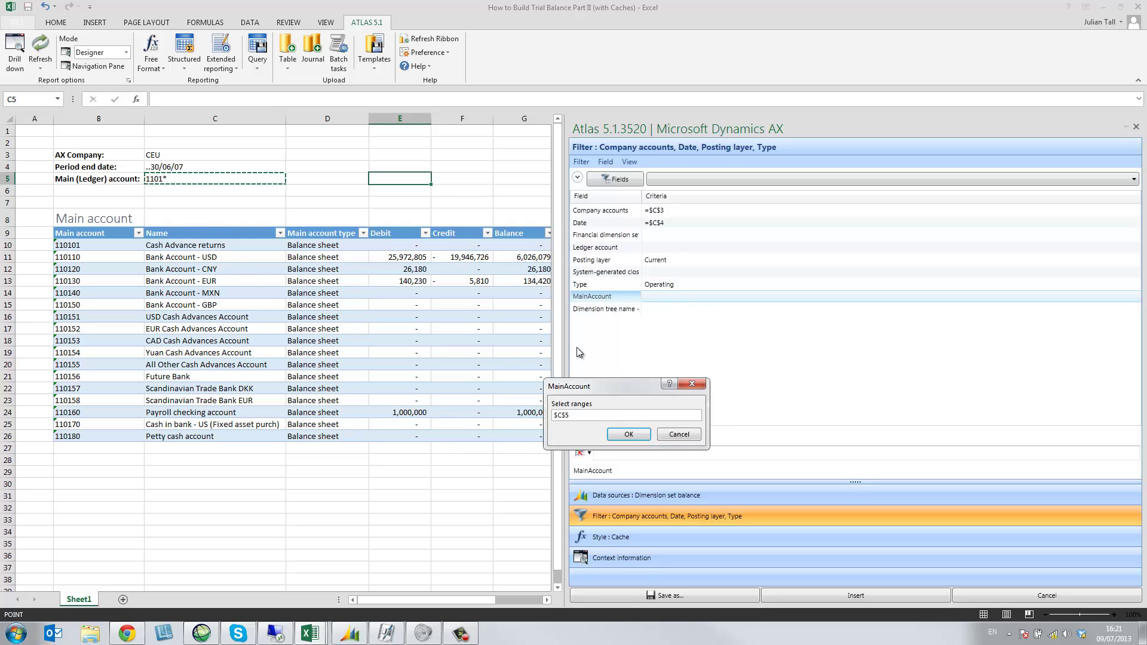
click(628, 435)
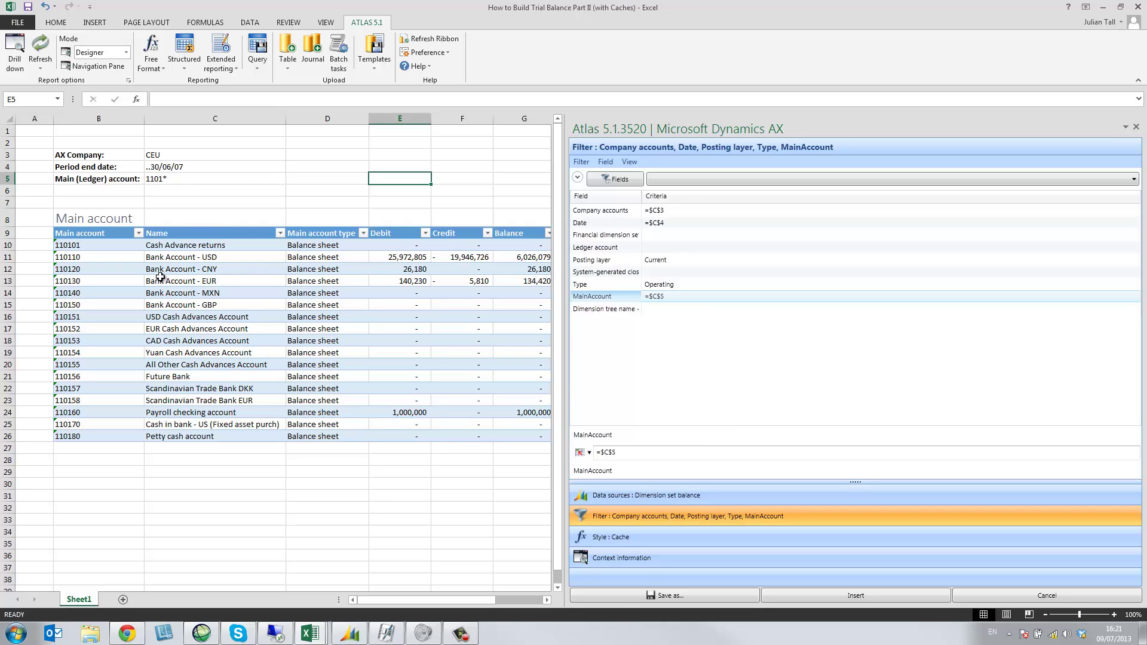
Set the Dimension tree name filter to ACC.
click(588, 309)
right_click(586, 308)
click(650, 330)
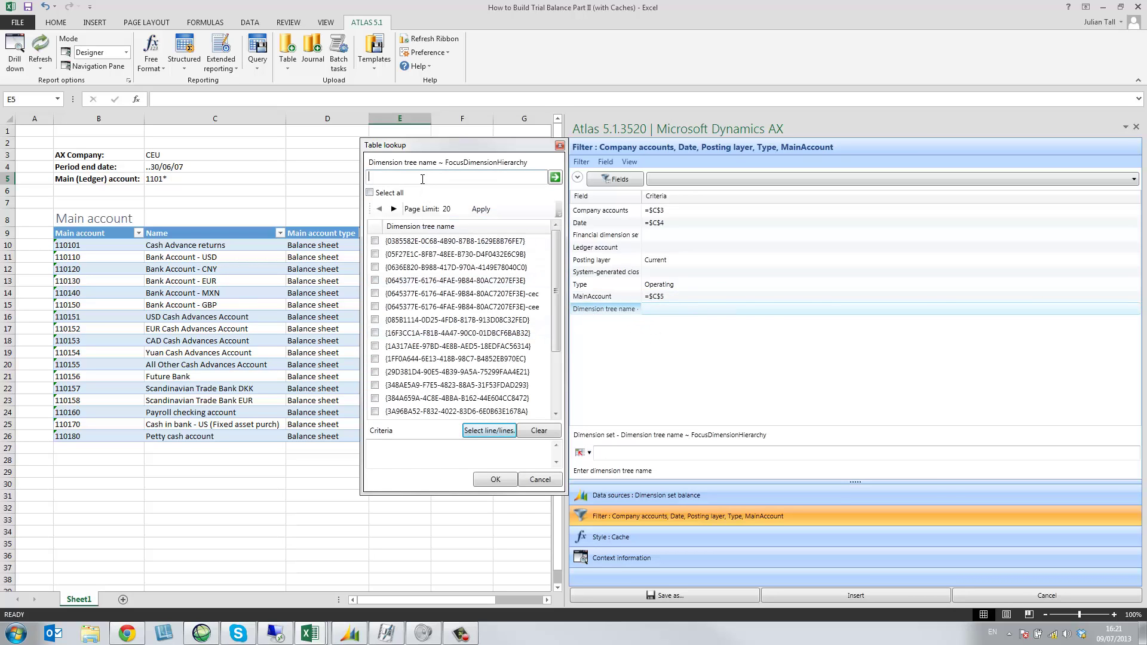
text(acc)
key(Return)
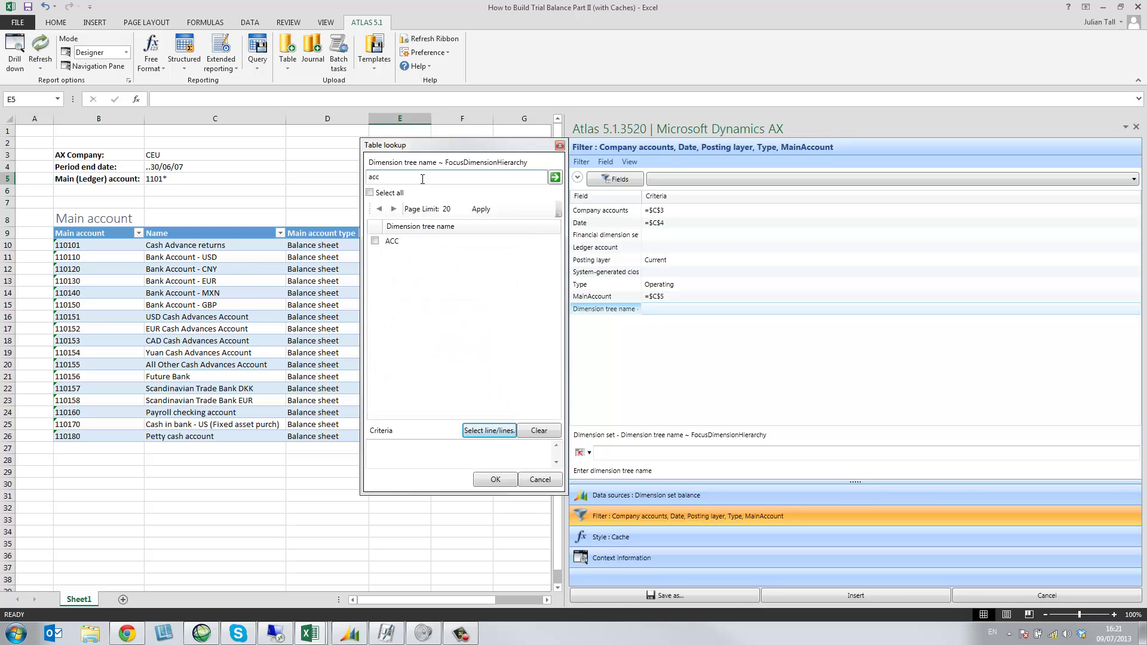
click(398, 240)
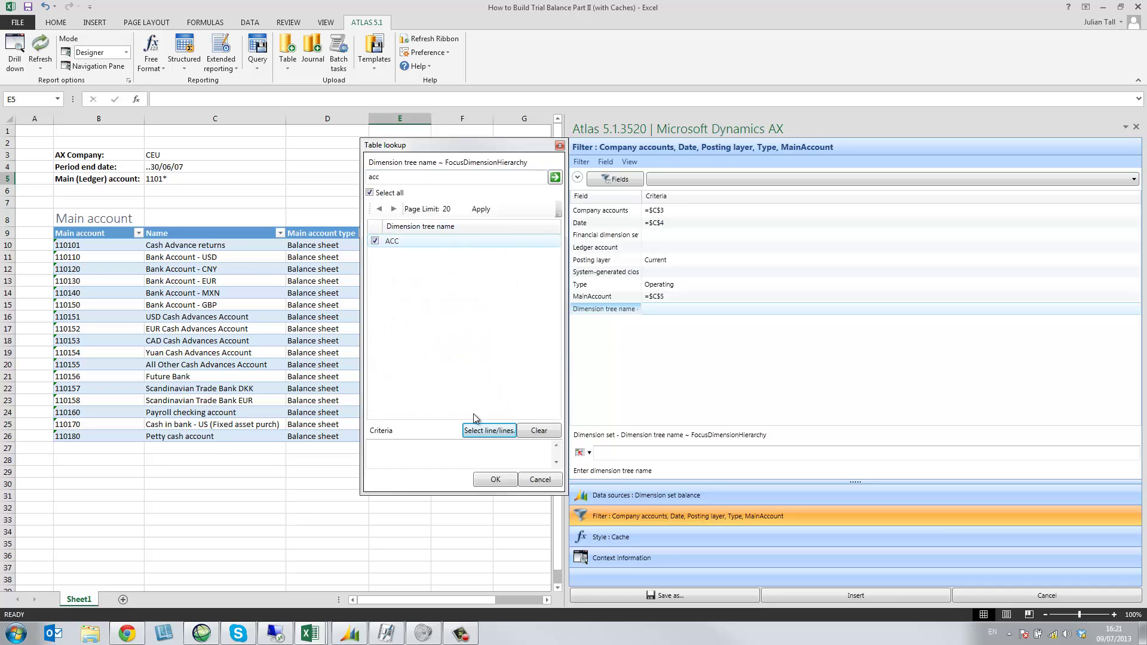
click(495, 479)
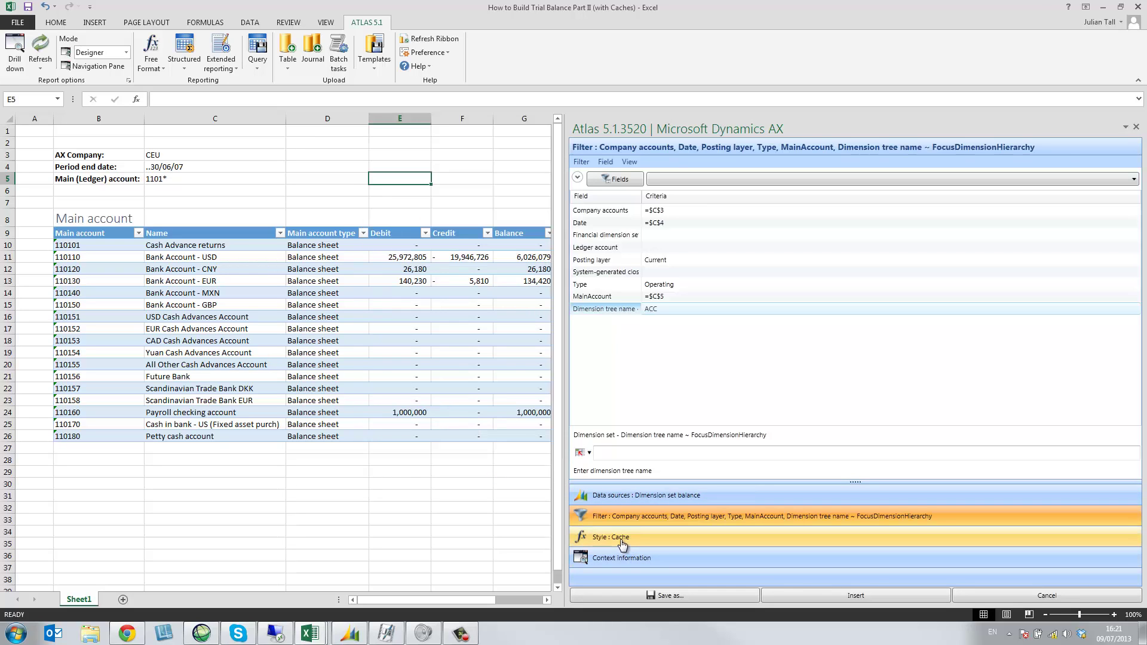
Remove Ledger account through Financial dimension set from the cache's report columns.
click(622, 538)
click(625, 202)
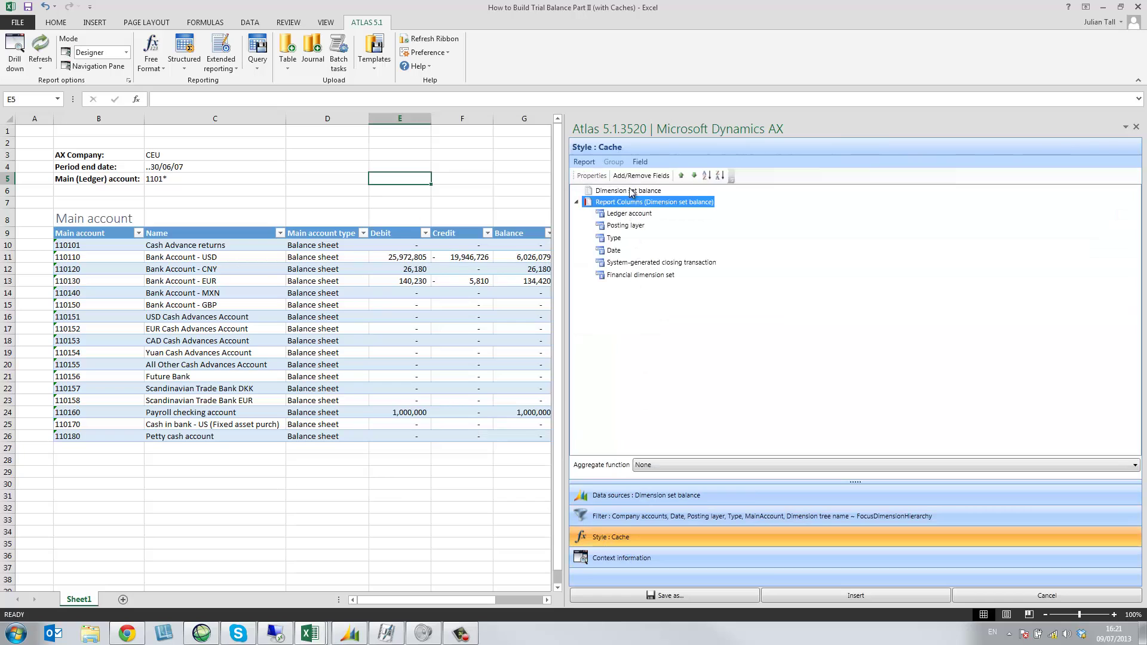
click(626, 176)
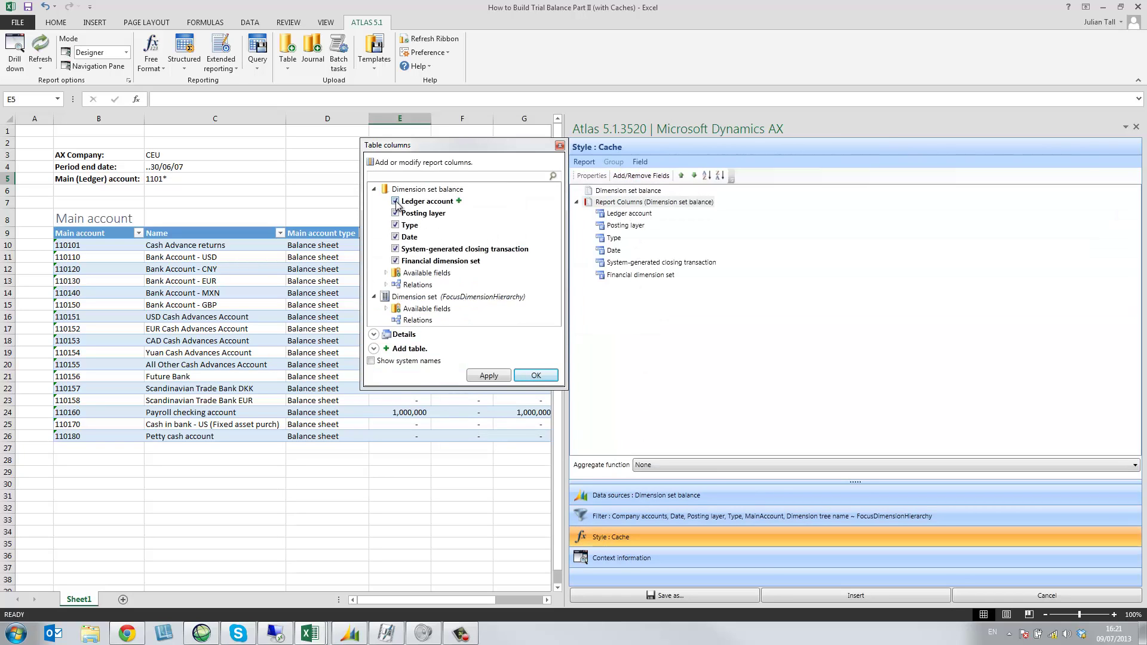
click(395, 200)
click(396, 225)
click(395, 237)
click(395, 261)
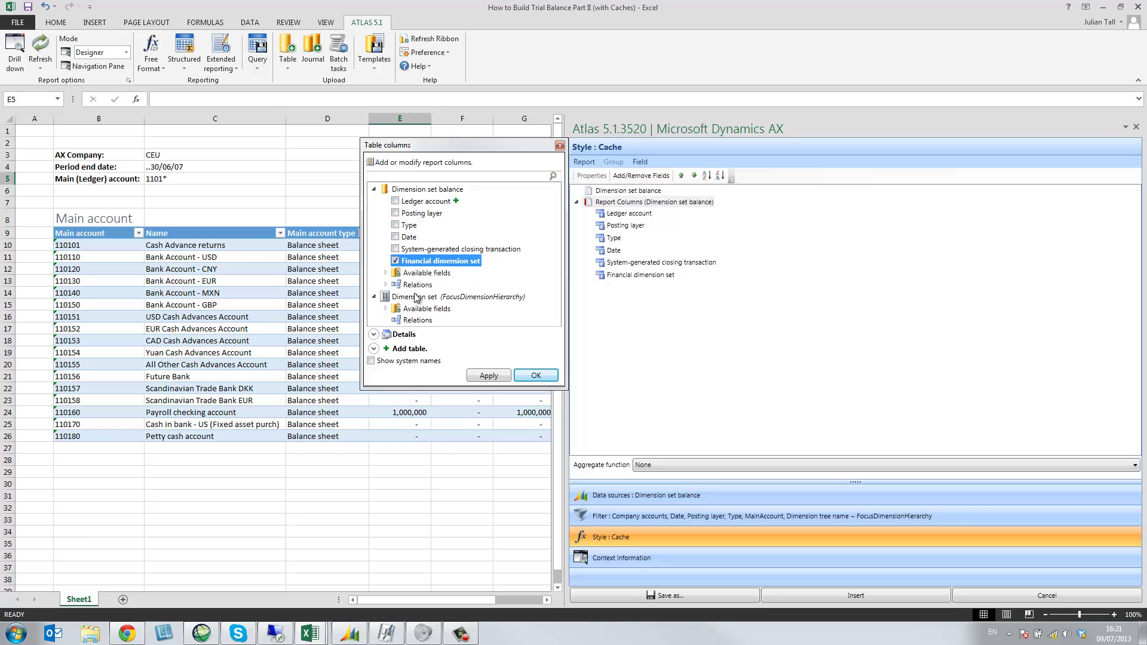
click(395, 261)
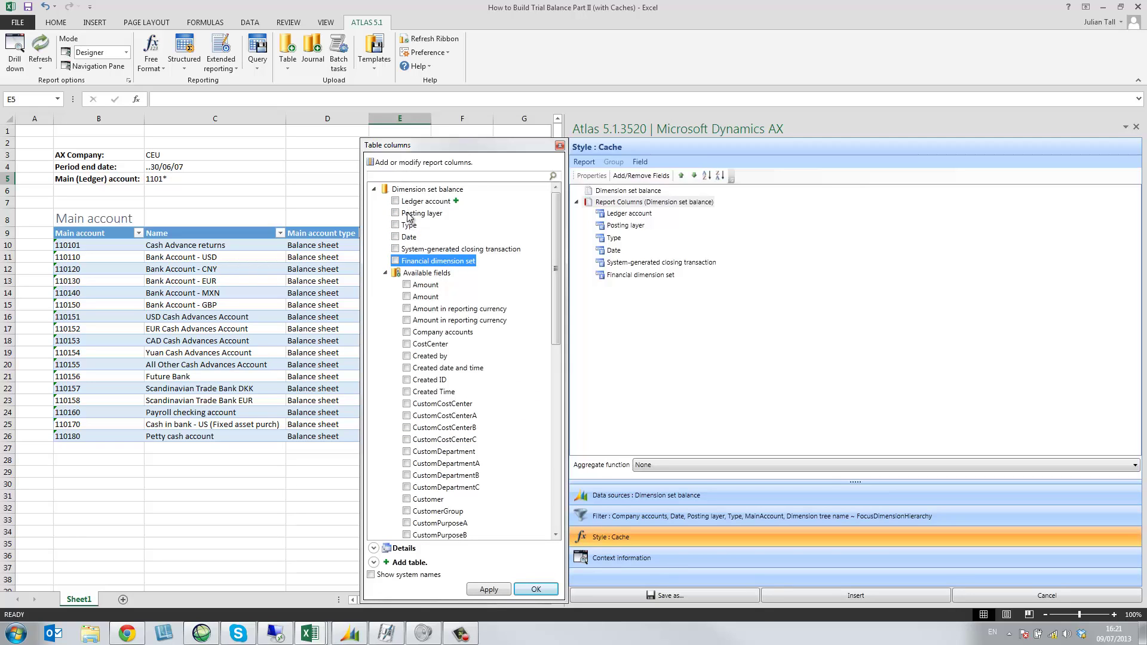
Add the debit Amount and MainAccount fields as report columns.
click(372, 575)
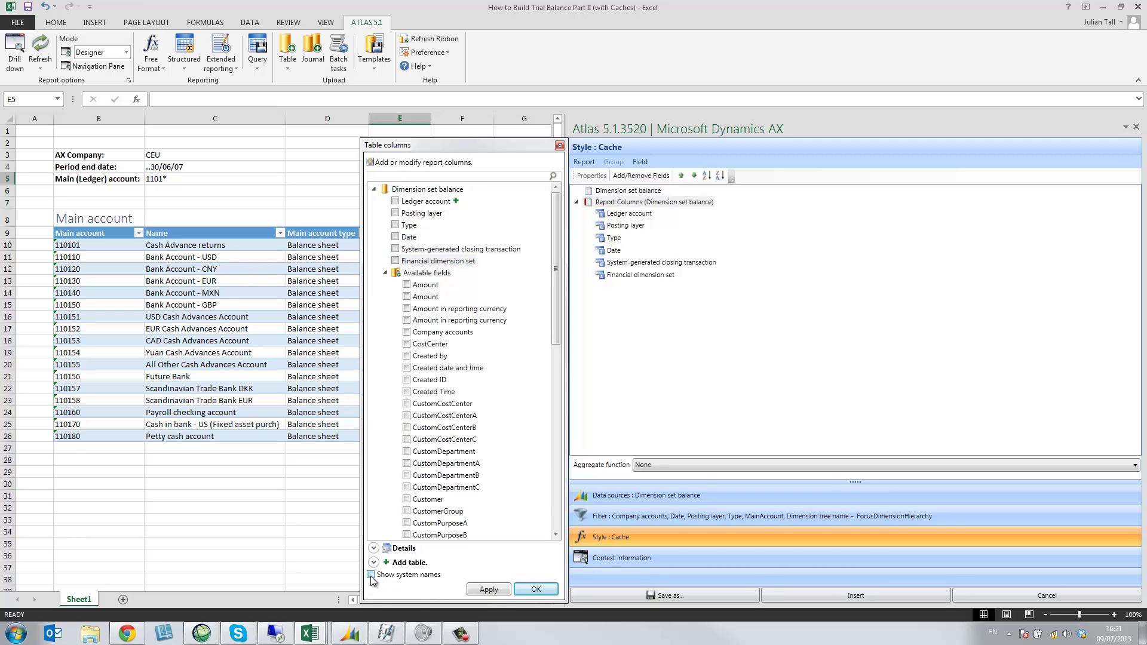
drag(467, 145, 639, 141)
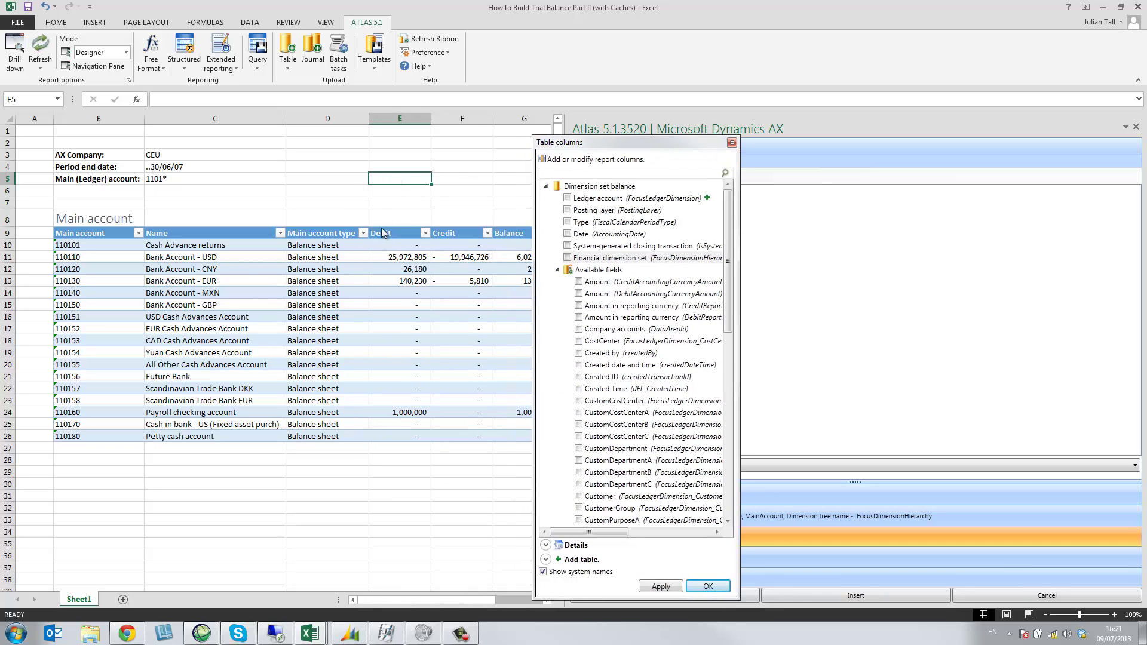
click(579, 294)
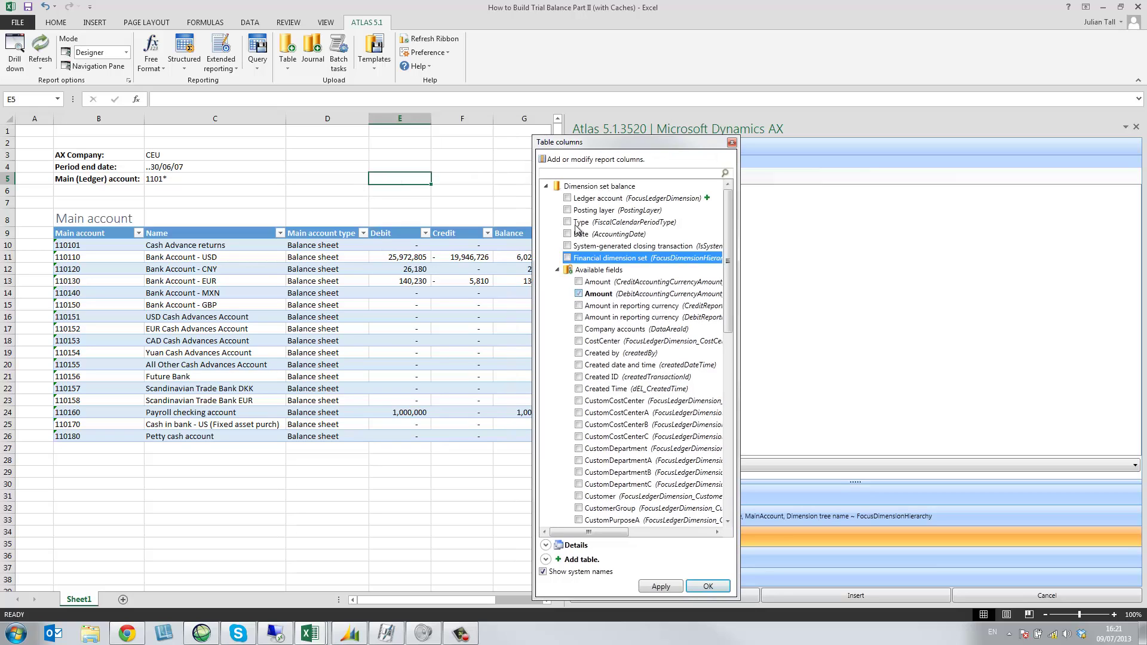
click(573, 174)
text(main)
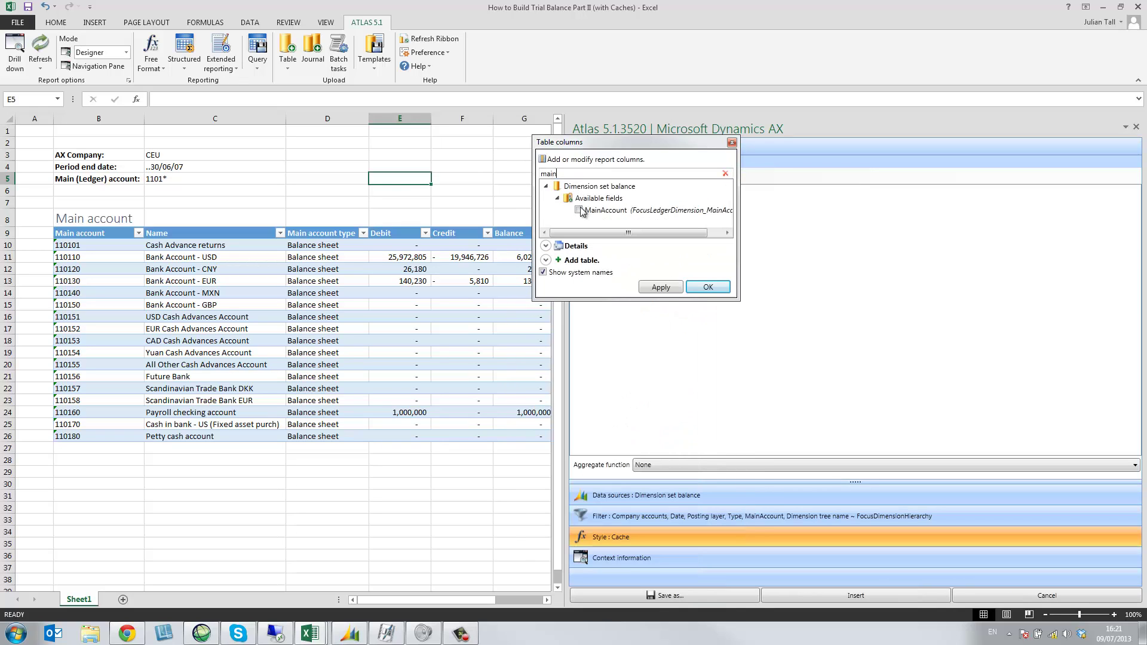
click(580, 209)
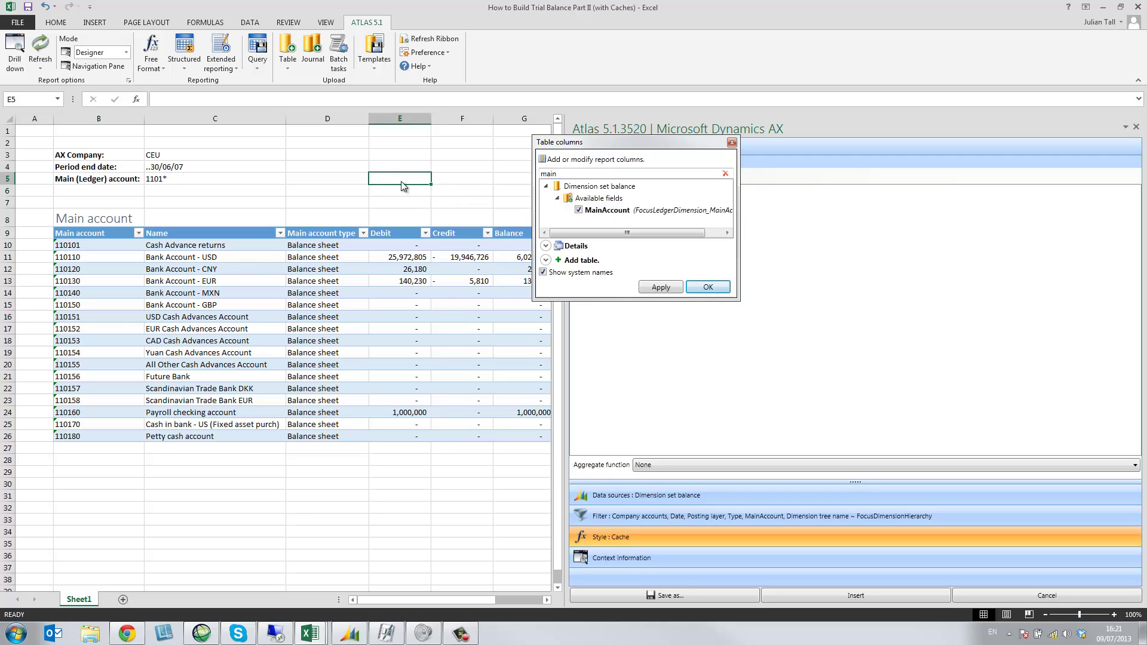
Insert the cache into E5 with Sum as the aggregate function.
click(708, 289)
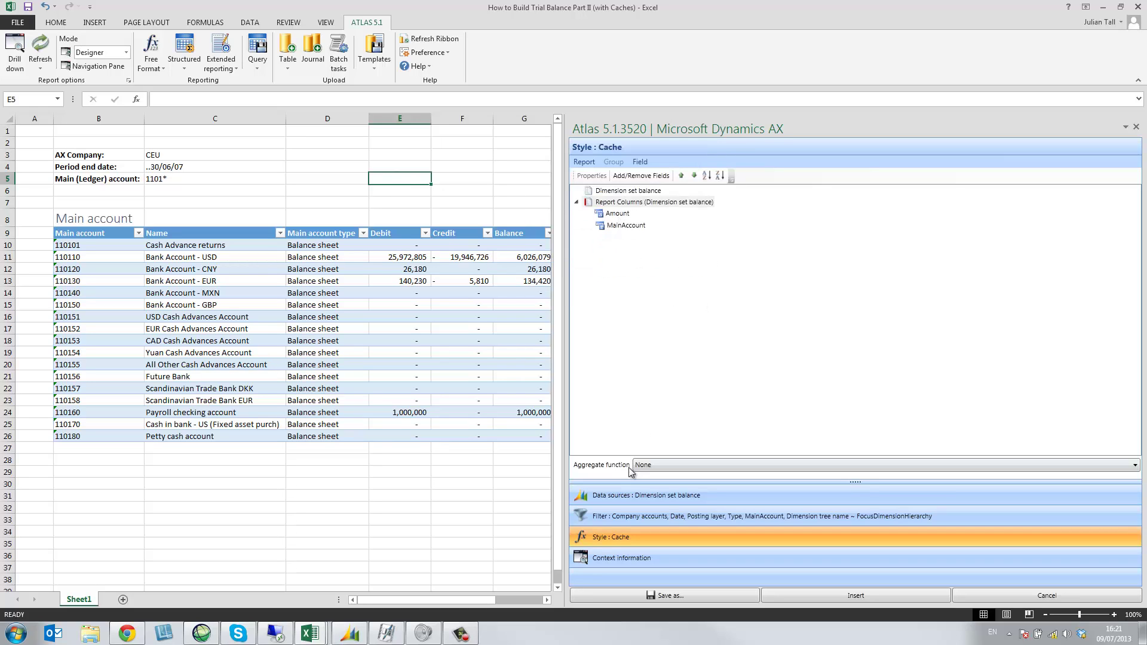
click(650, 465)
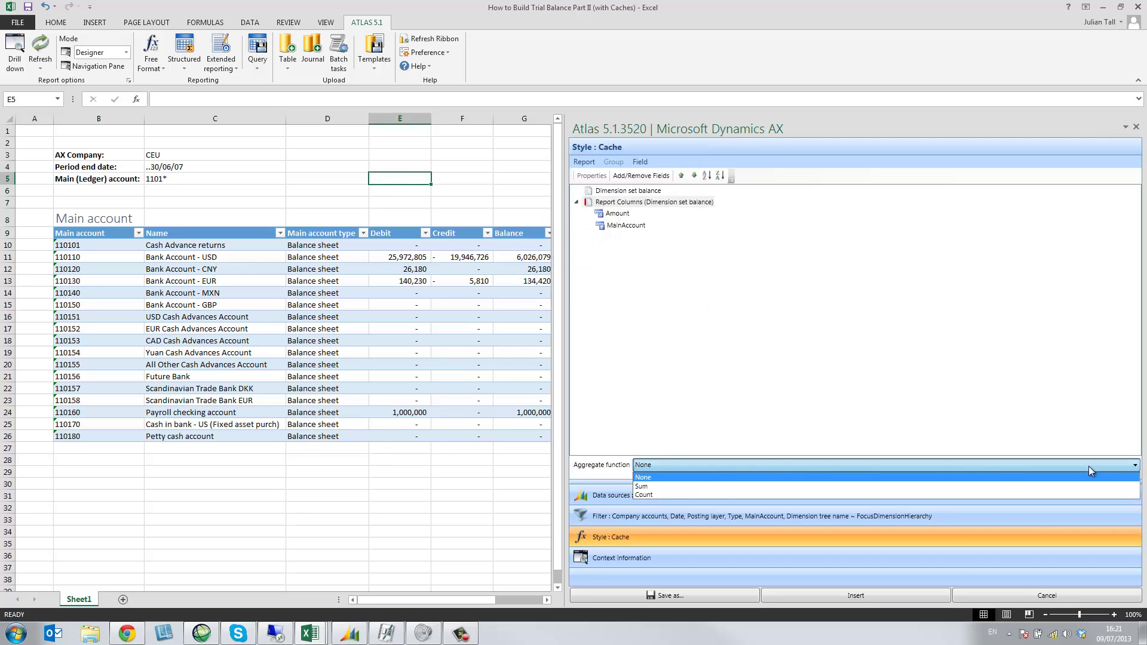
click(647, 487)
click(851, 601)
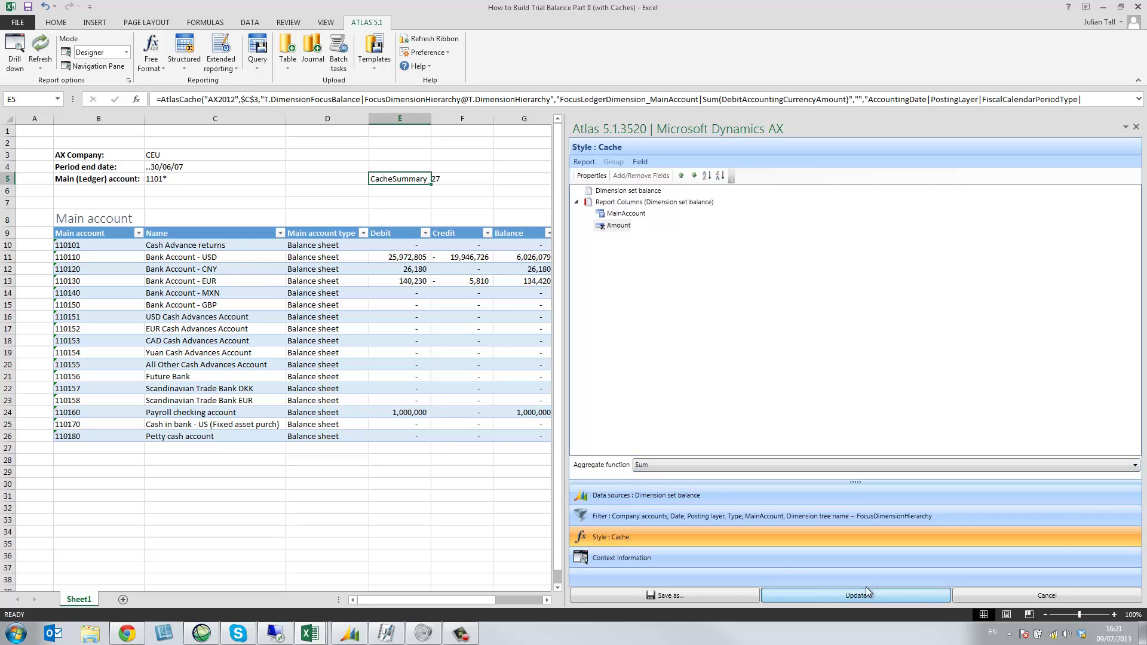
Close the Atlas pane and review the Debit cells E10:E26.
click(1137, 129)
click(418, 464)
click(401, 243)
drag(406, 246, 404, 429)
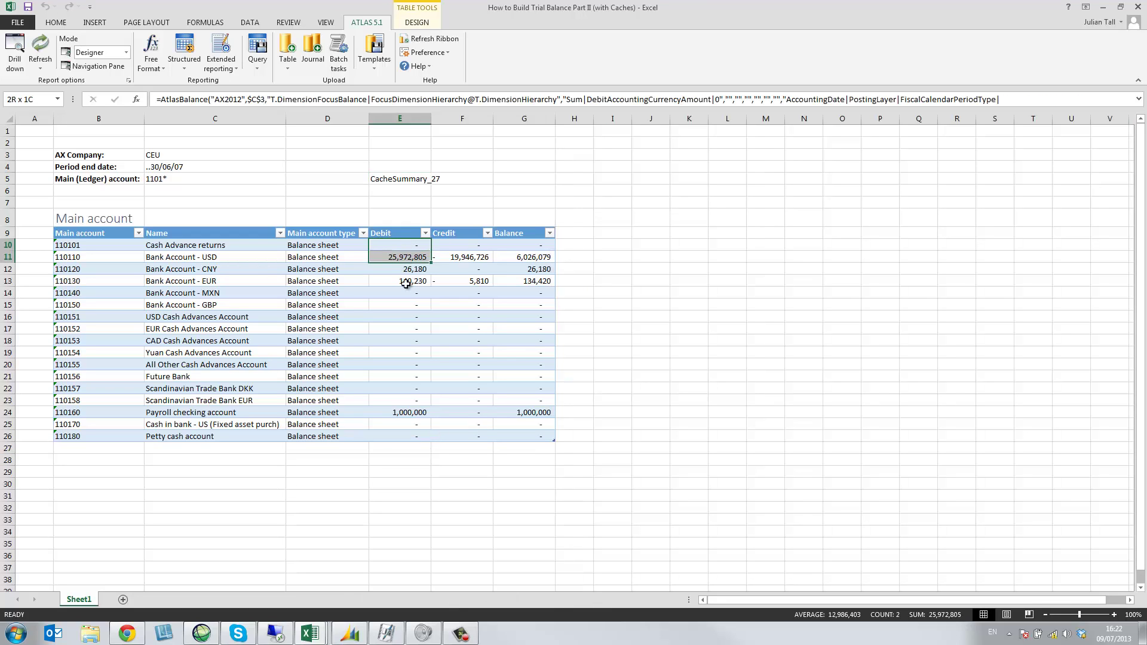
click(401, 246)
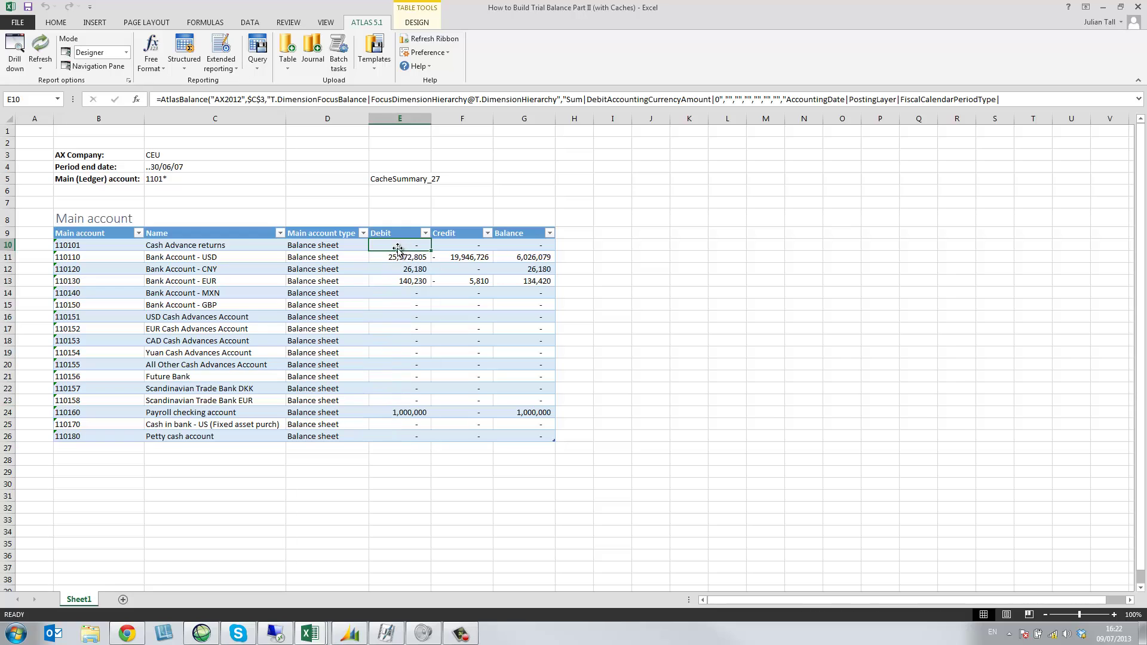
Point E10's balance formula at the CacheSummary_27 data source.
click(151, 63)
click(167, 83)
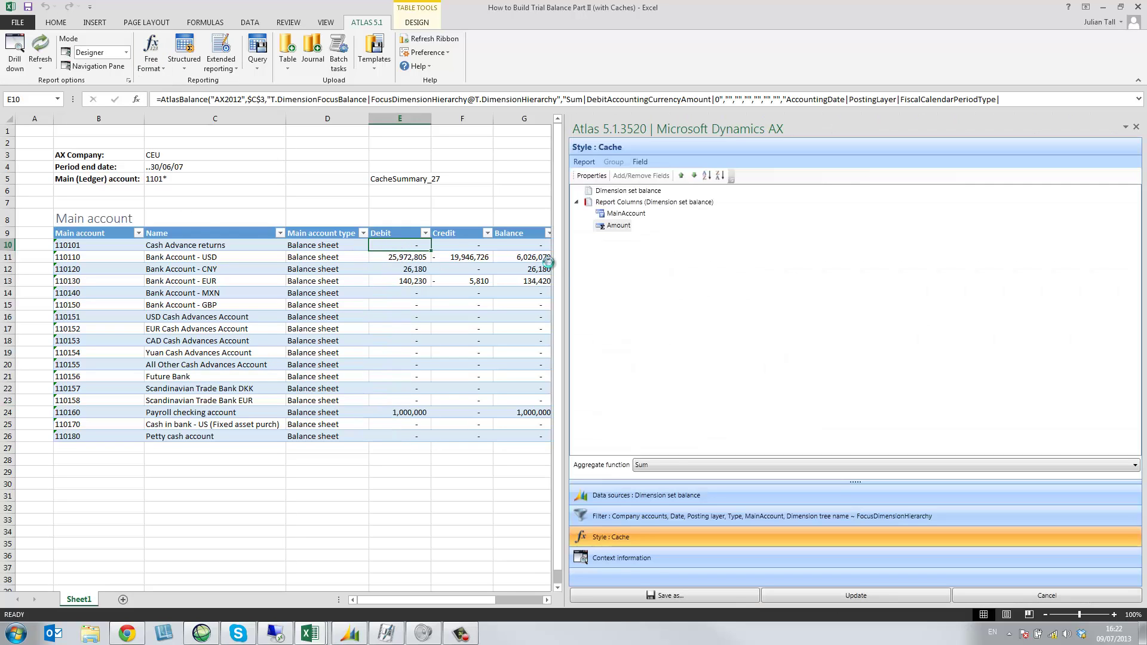
click(666, 500)
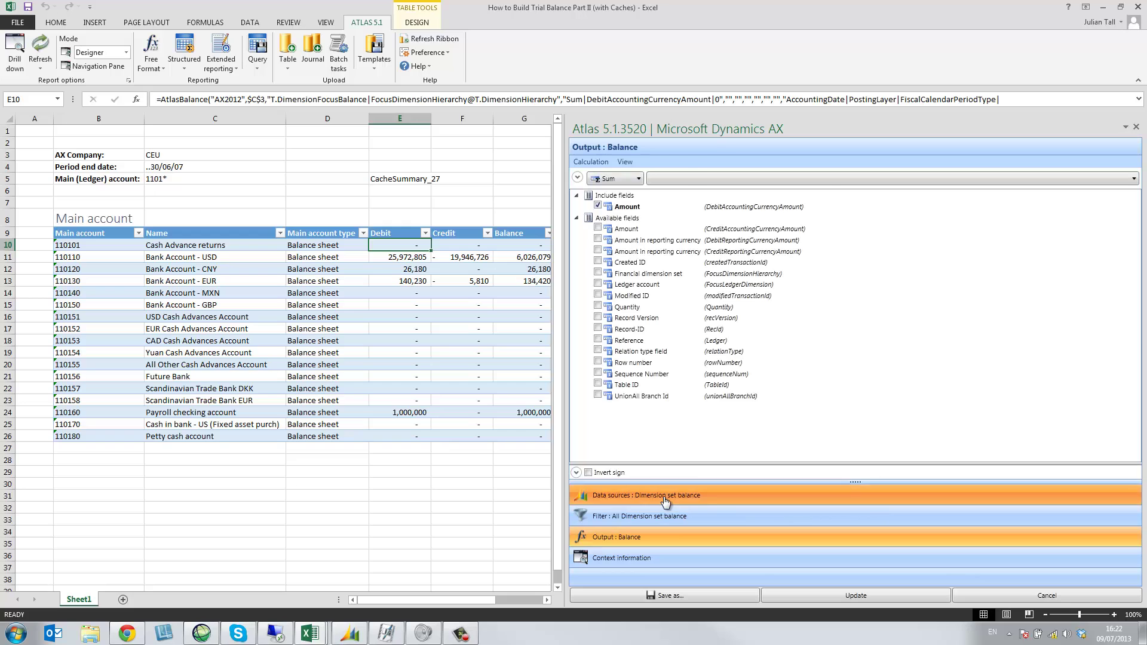
click(579, 192)
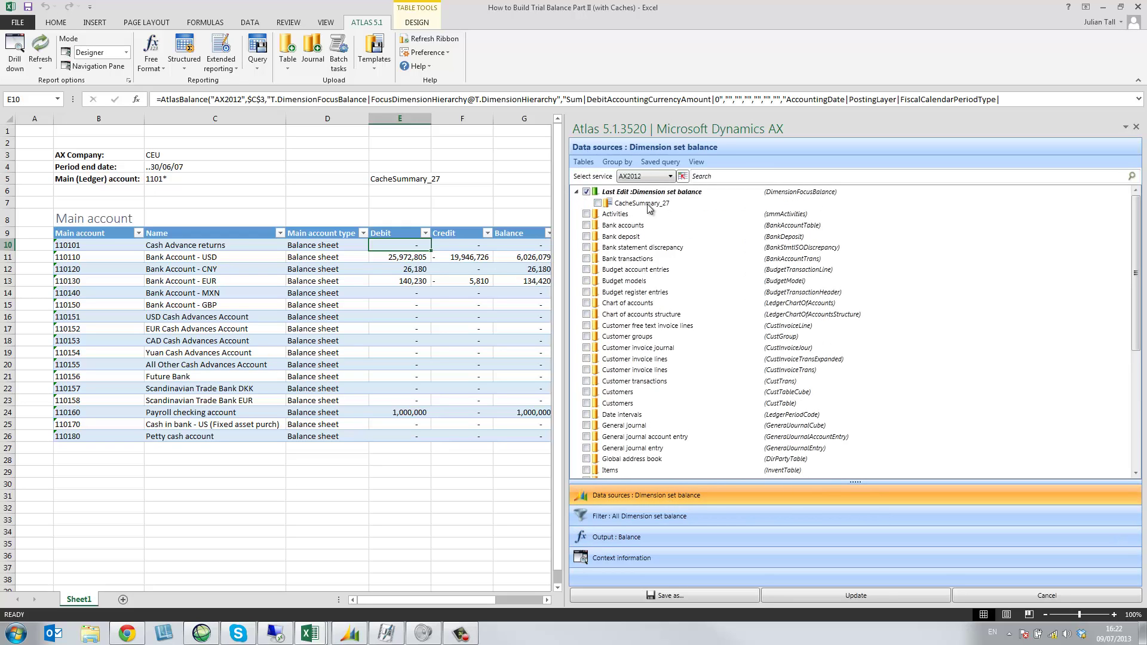
click(598, 203)
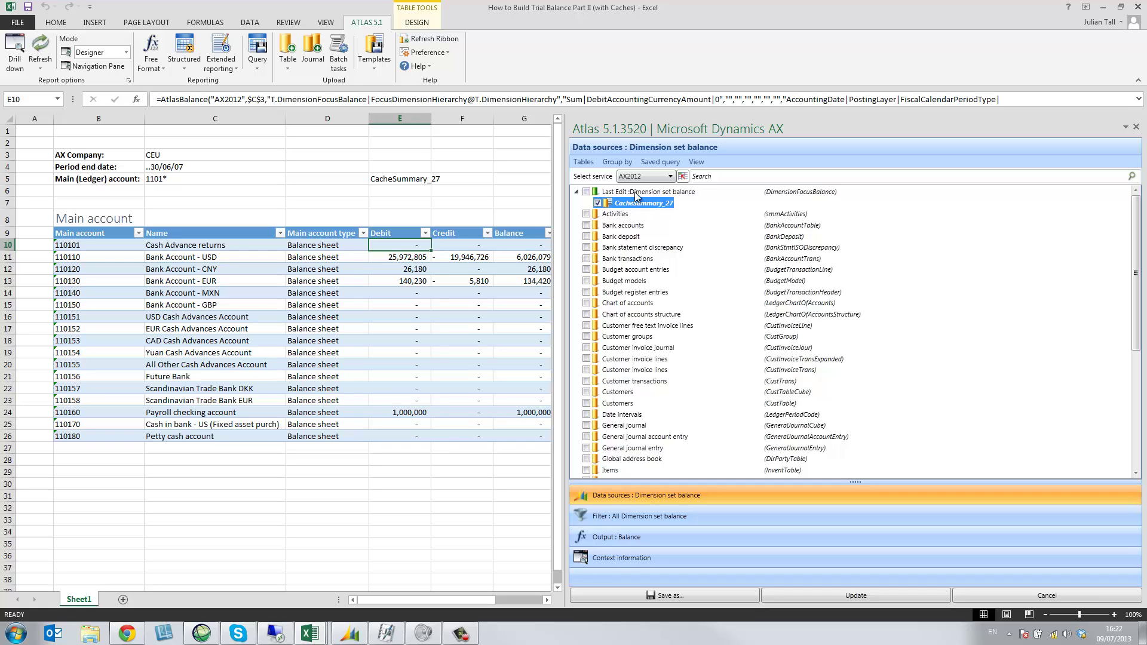
Filter E10's formula by MainAccount =$B10 and update it.
click(640, 521)
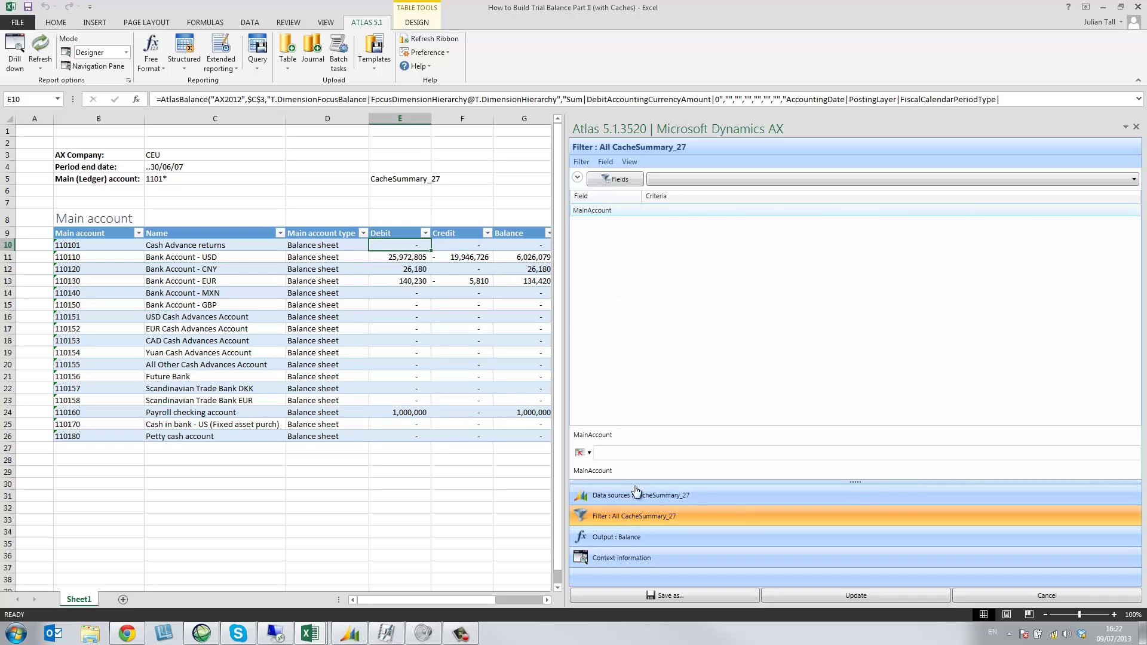
double_click(595, 210)
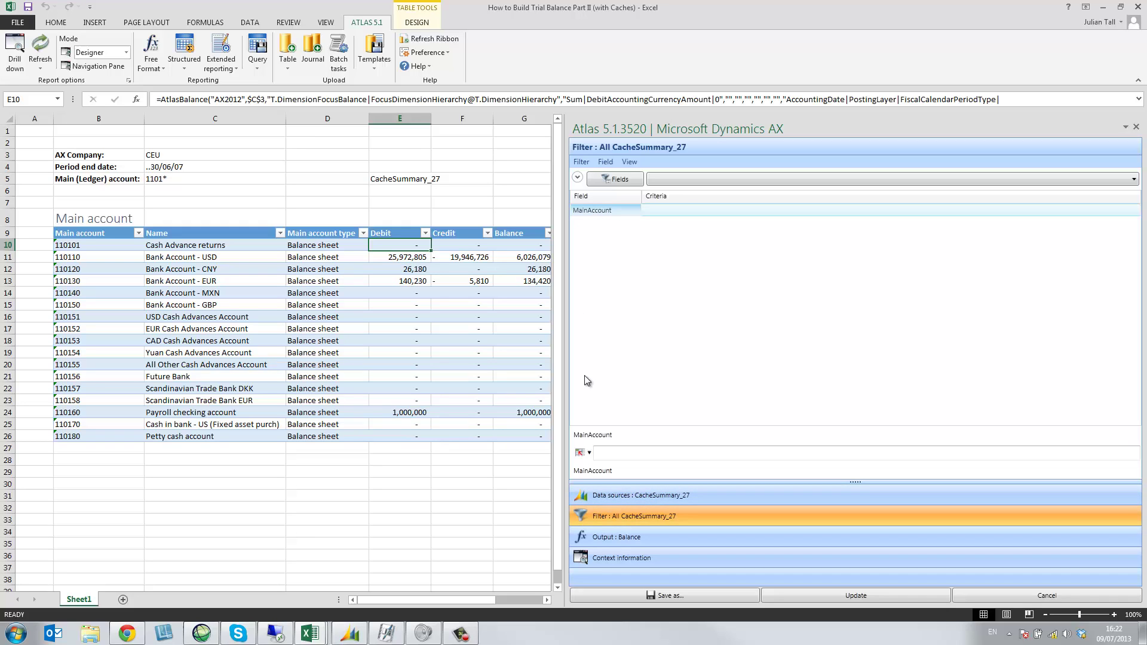
click(94, 245)
click(626, 435)
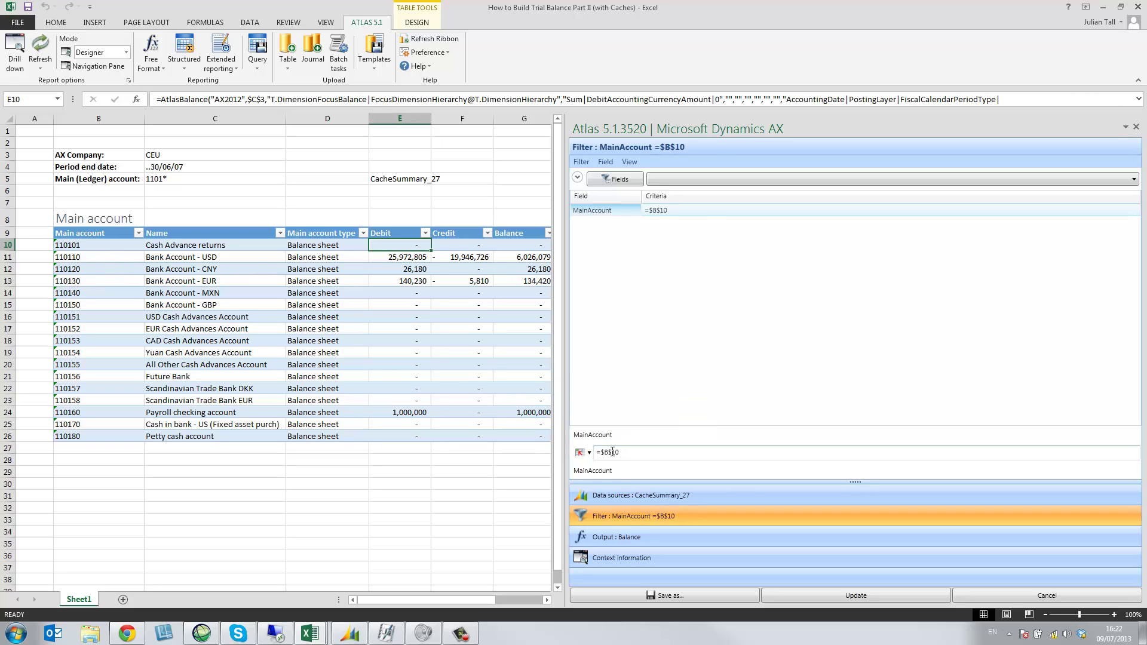
drag(612, 452, 639, 451)
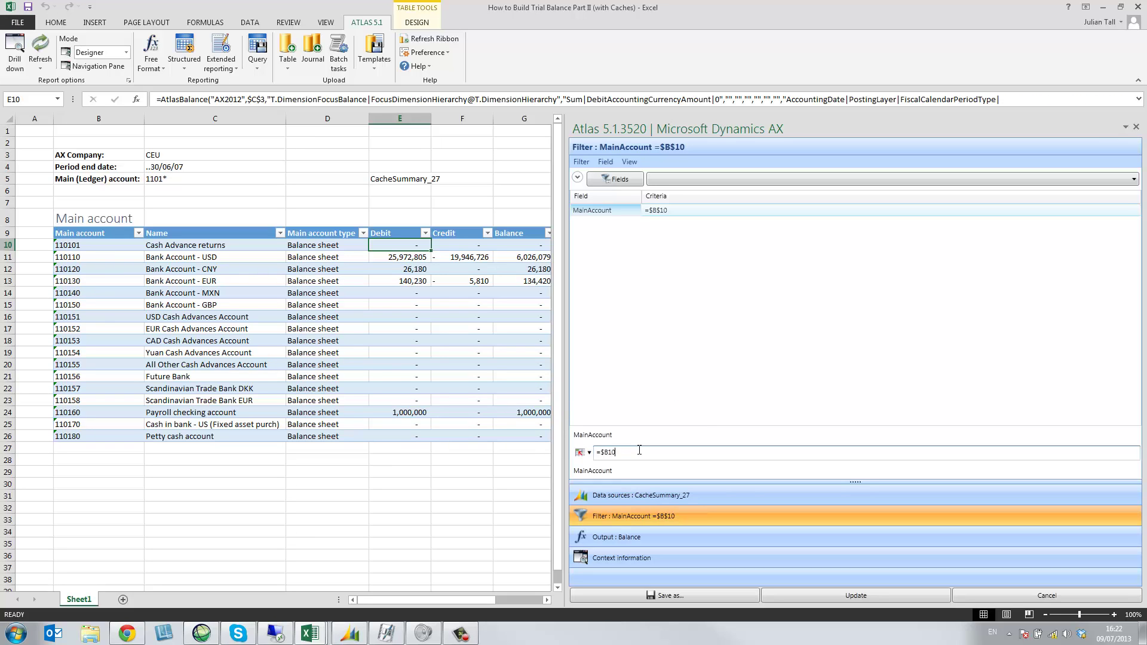
click(616, 538)
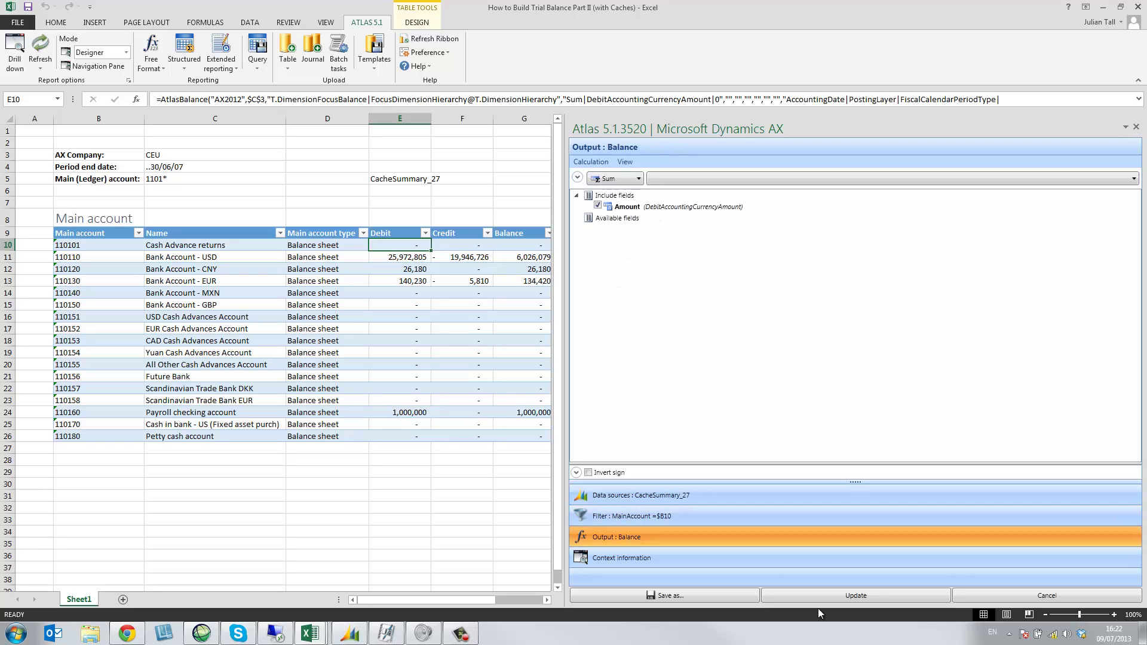
click(851, 597)
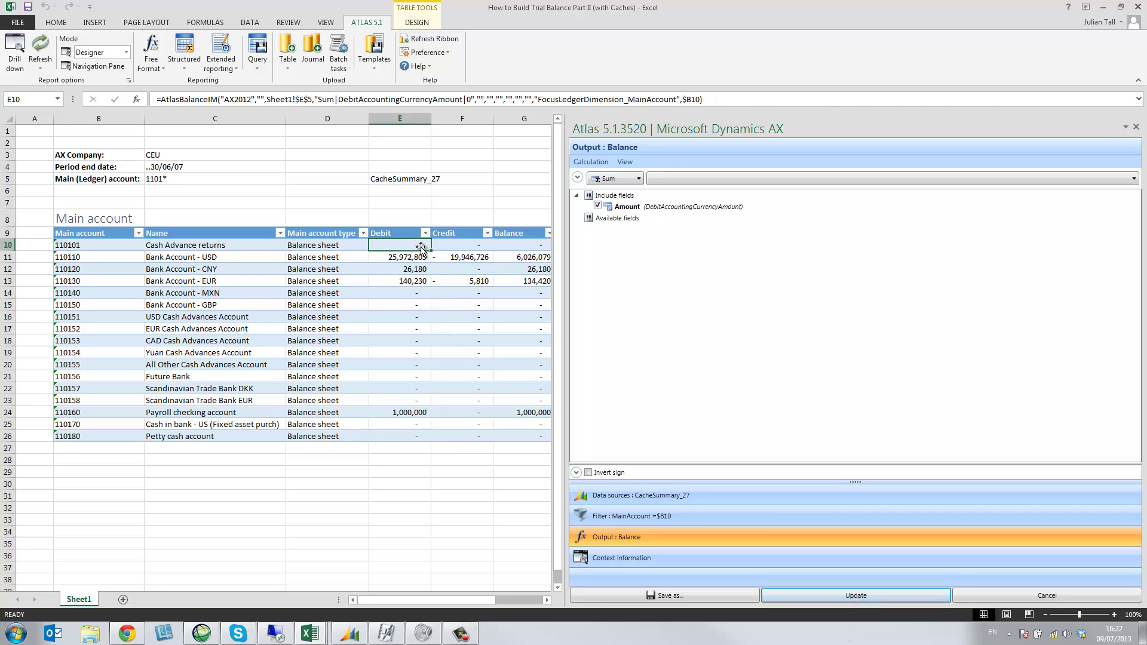
click(1137, 130)
click(411, 178)
click(466, 178)
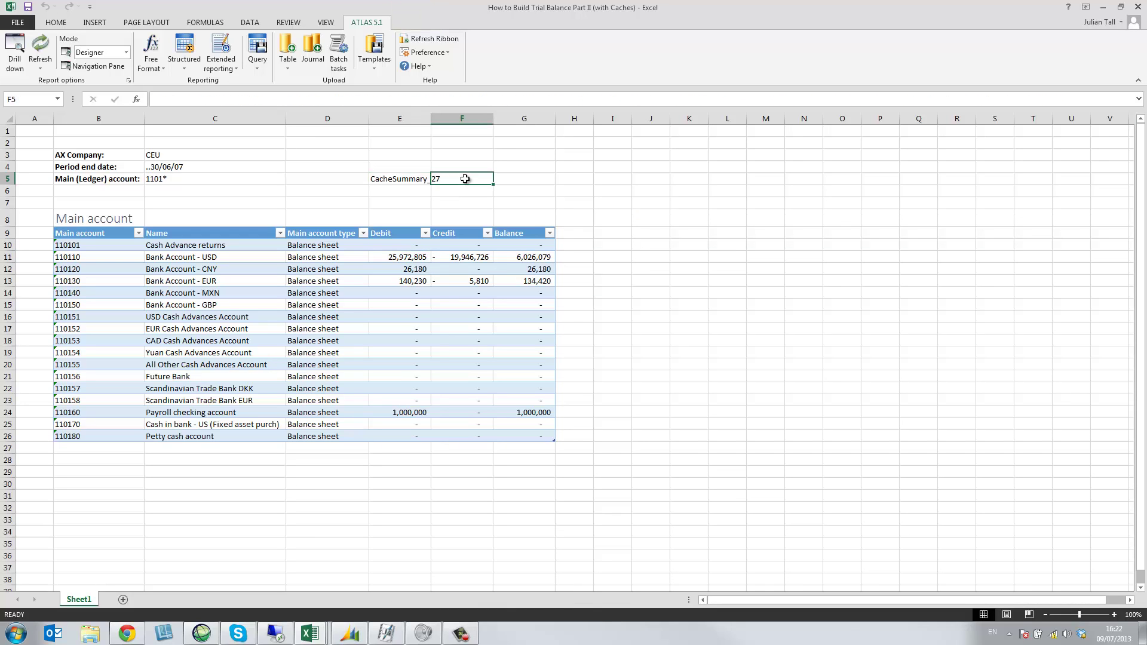
Copy the E5 cache formula into F5.
click(411, 180)
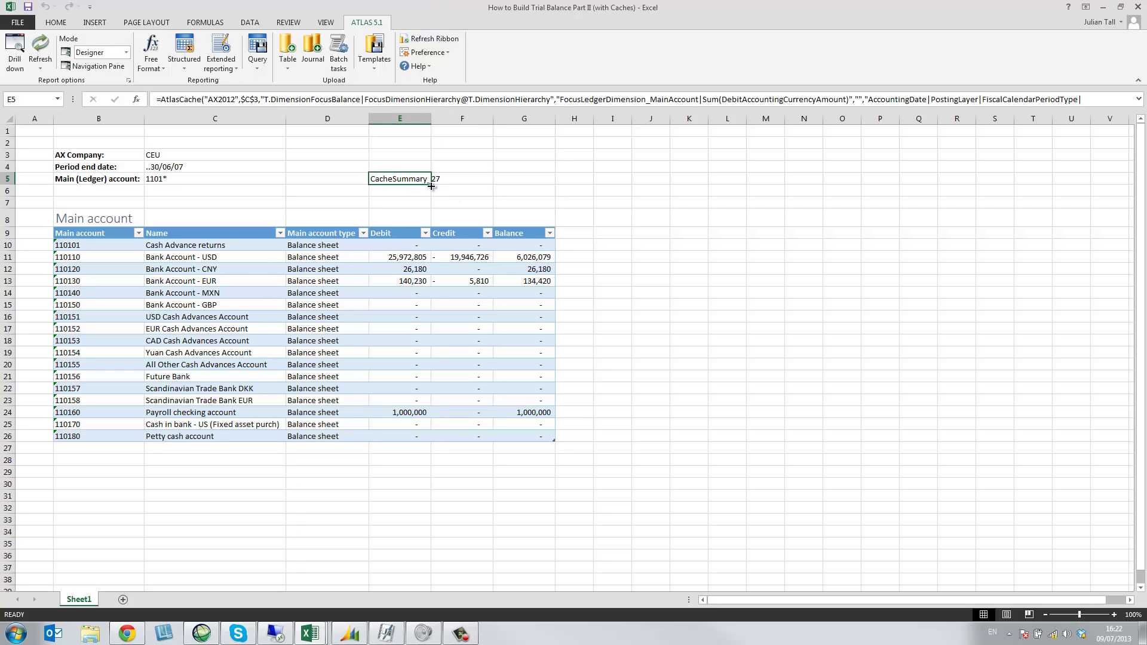
drag(431, 185, 479, 180)
click(477, 204)
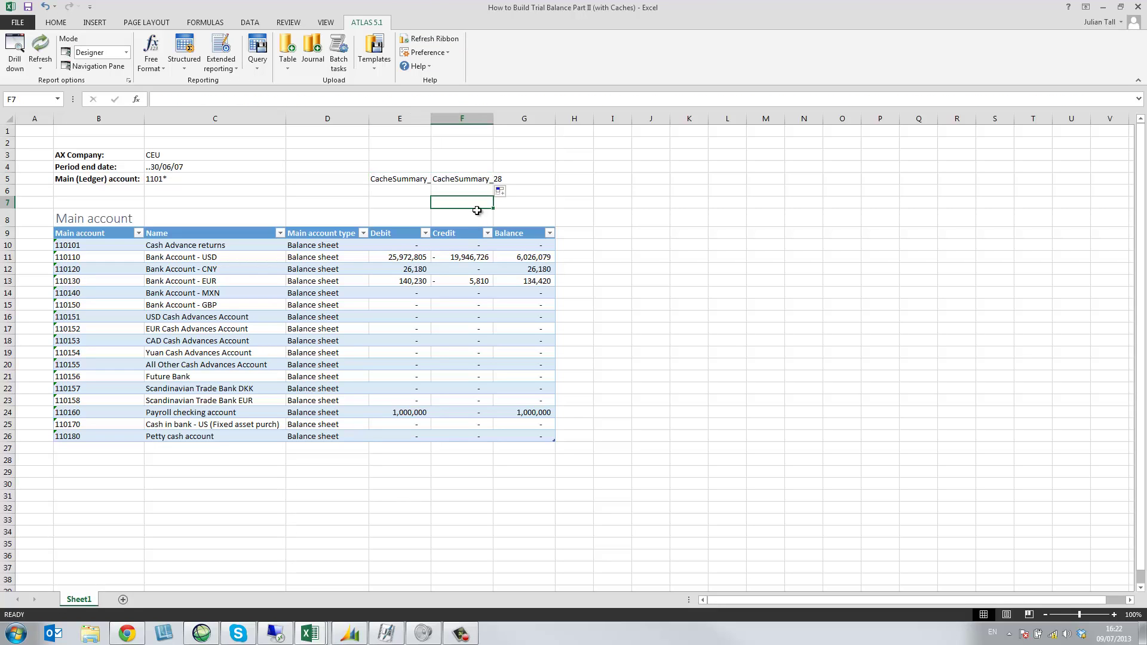
click(464, 178)
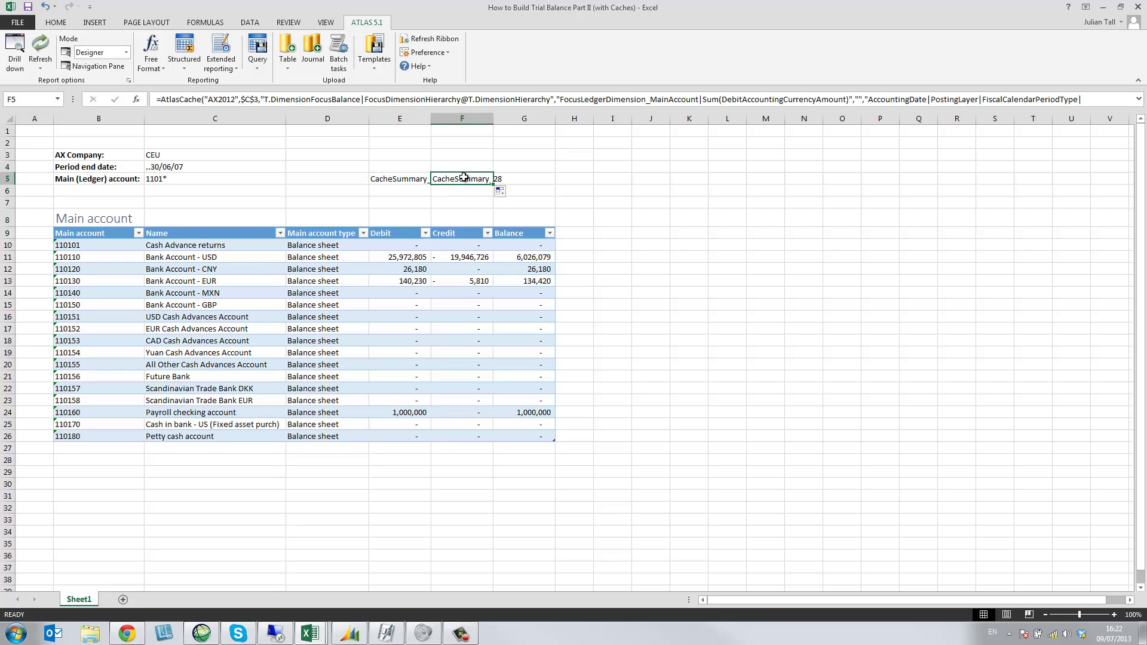
Swap the F5 cache's debit Amount column for the credit Amount and update.
click(128, 80)
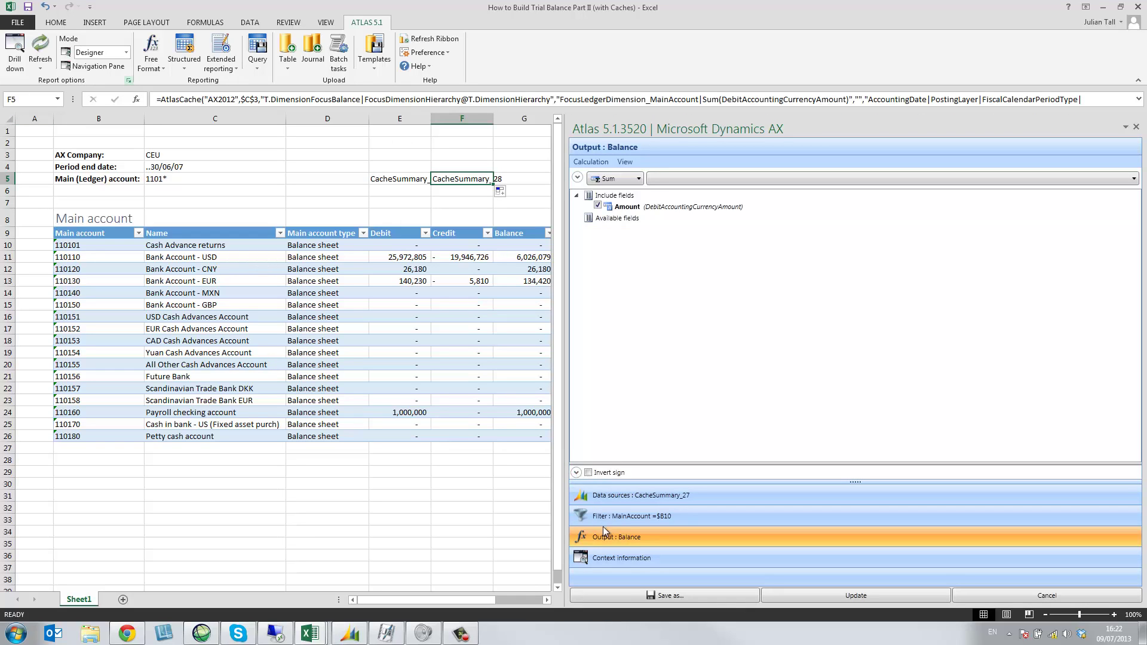
click(626, 202)
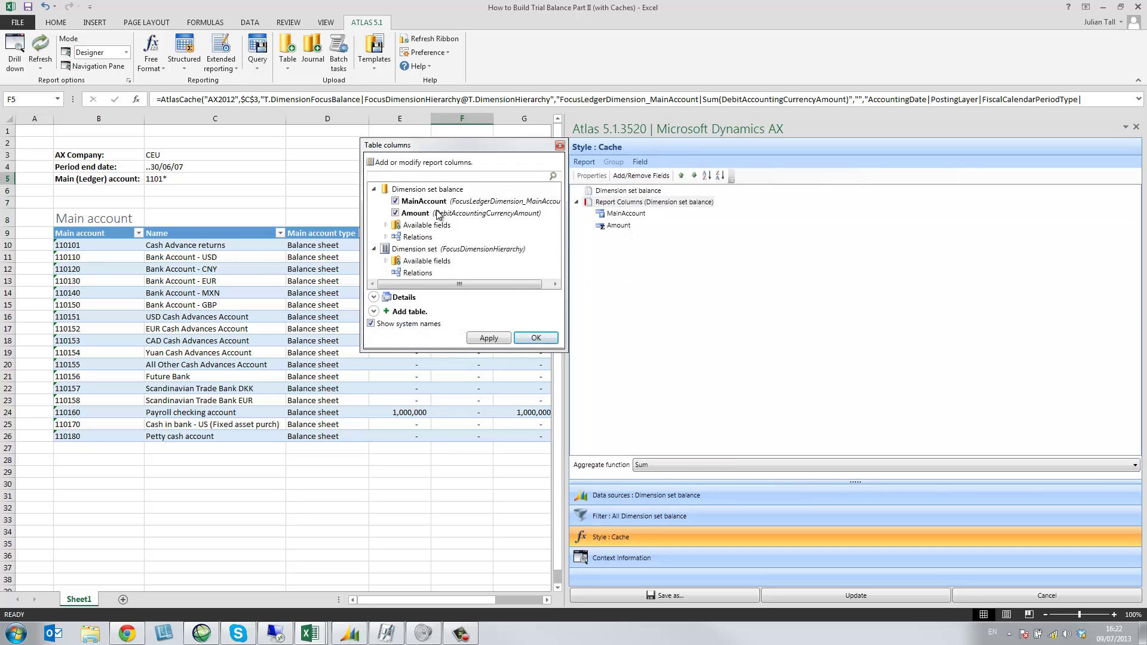
click(386, 225)
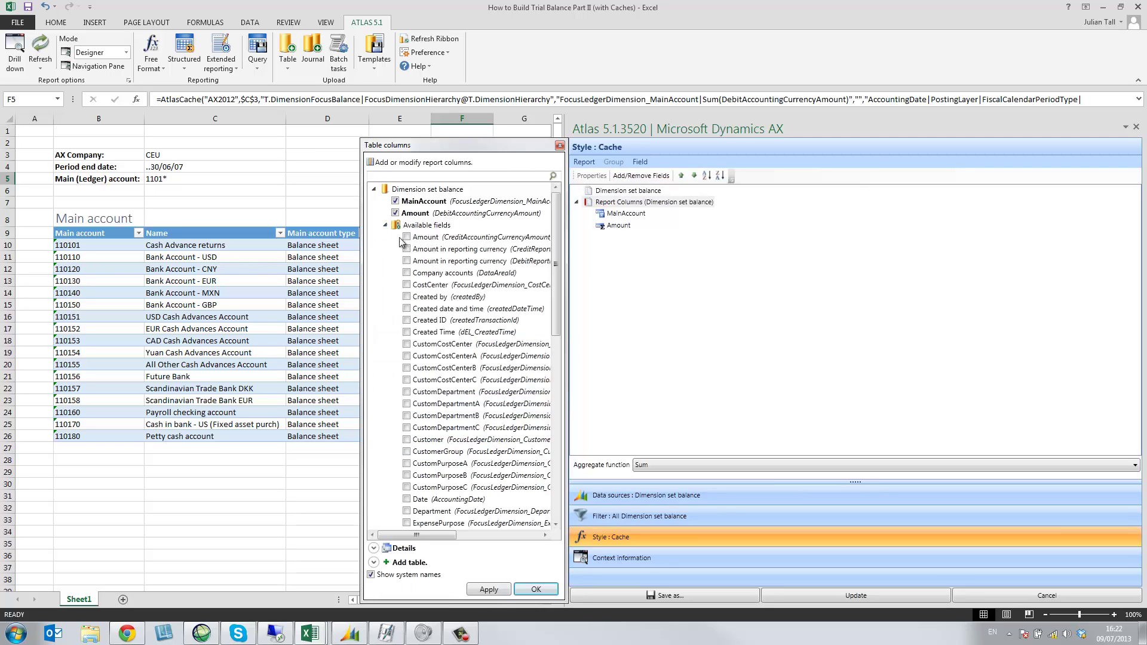
click(407, 237)
click(395, 214)
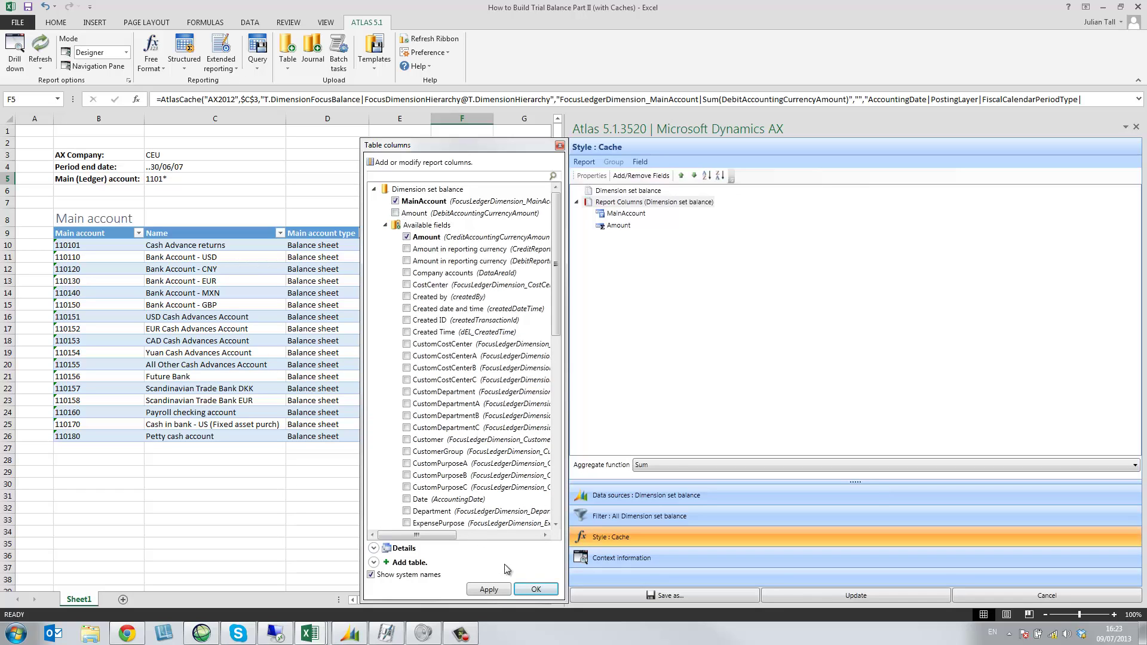
click(540, 590)
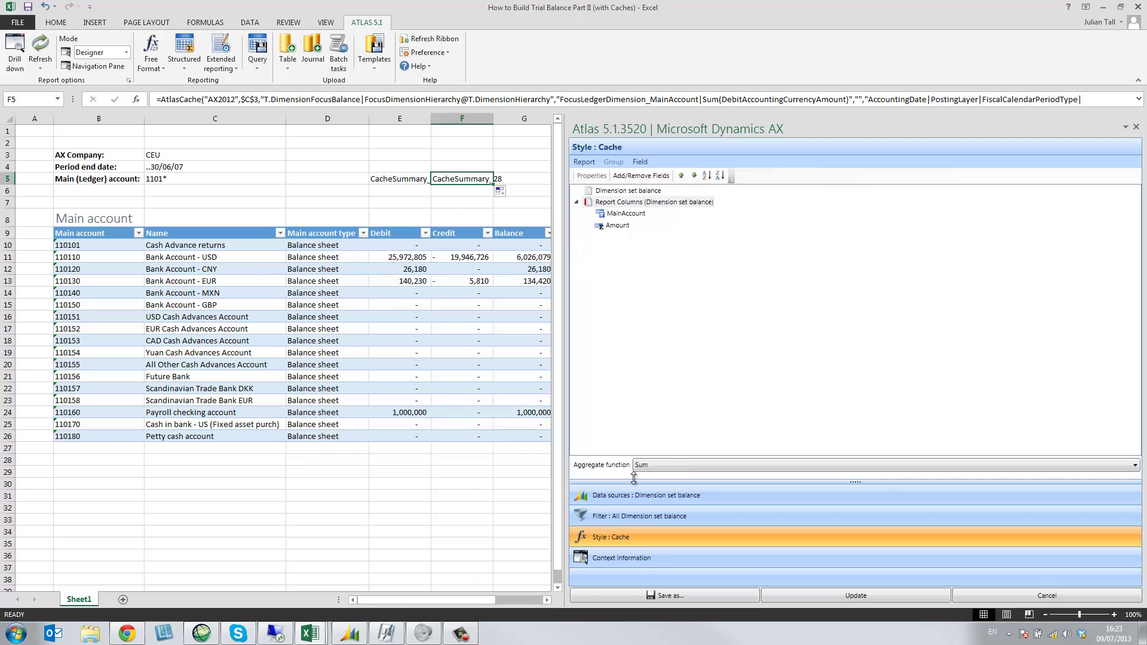
click(861, 596)
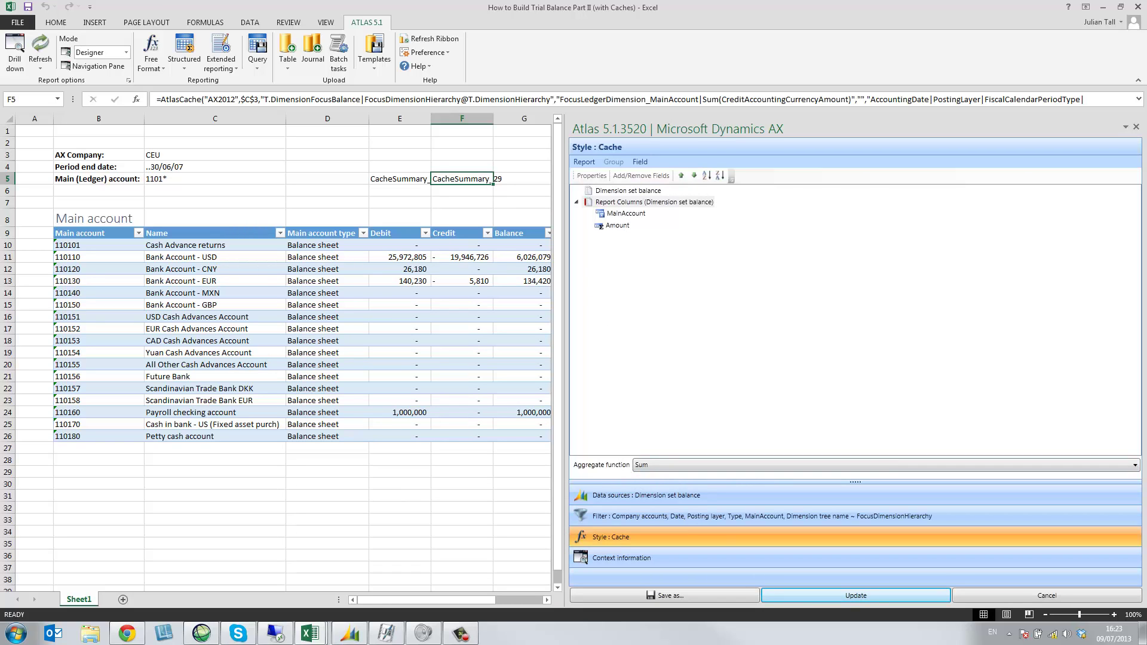
Create a balance formula in F10 using the CacheSummary_29 data source.
click(1136, 127)
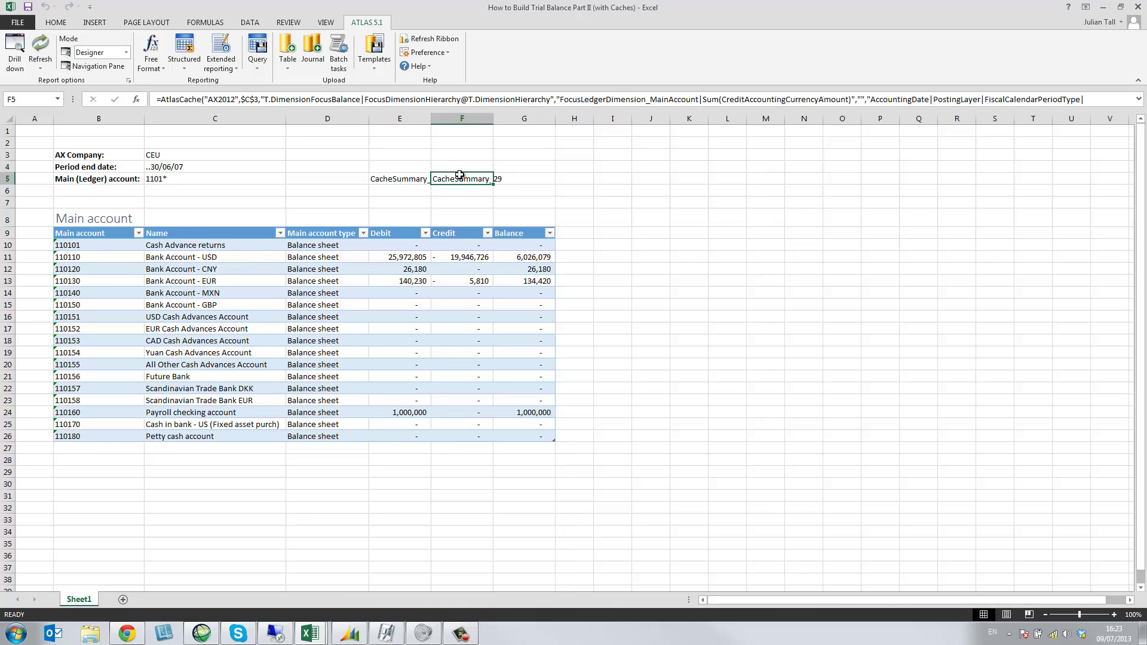
click(461, 245)
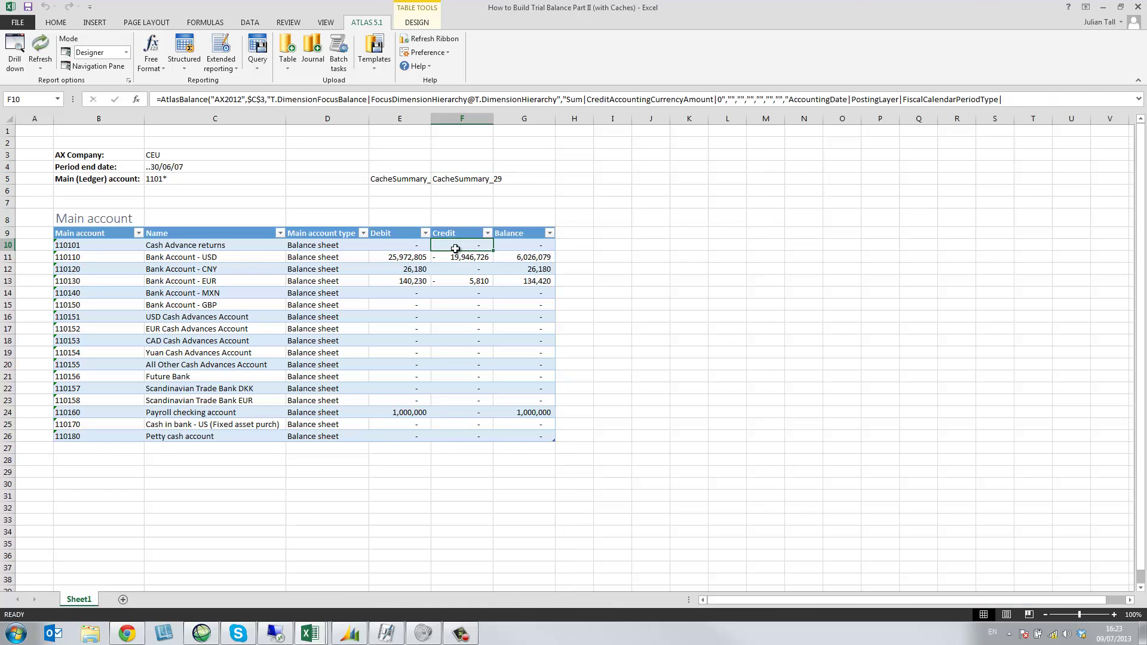
click(164, 70)
click(167, 81)
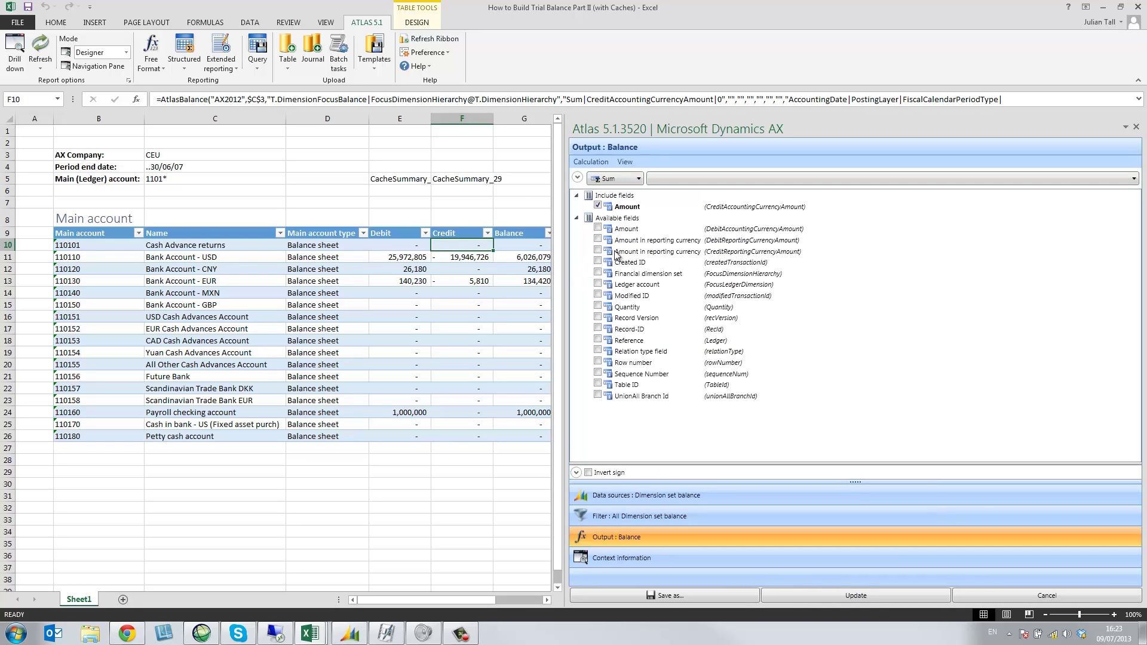
click(627, 496)
click(578, 191)
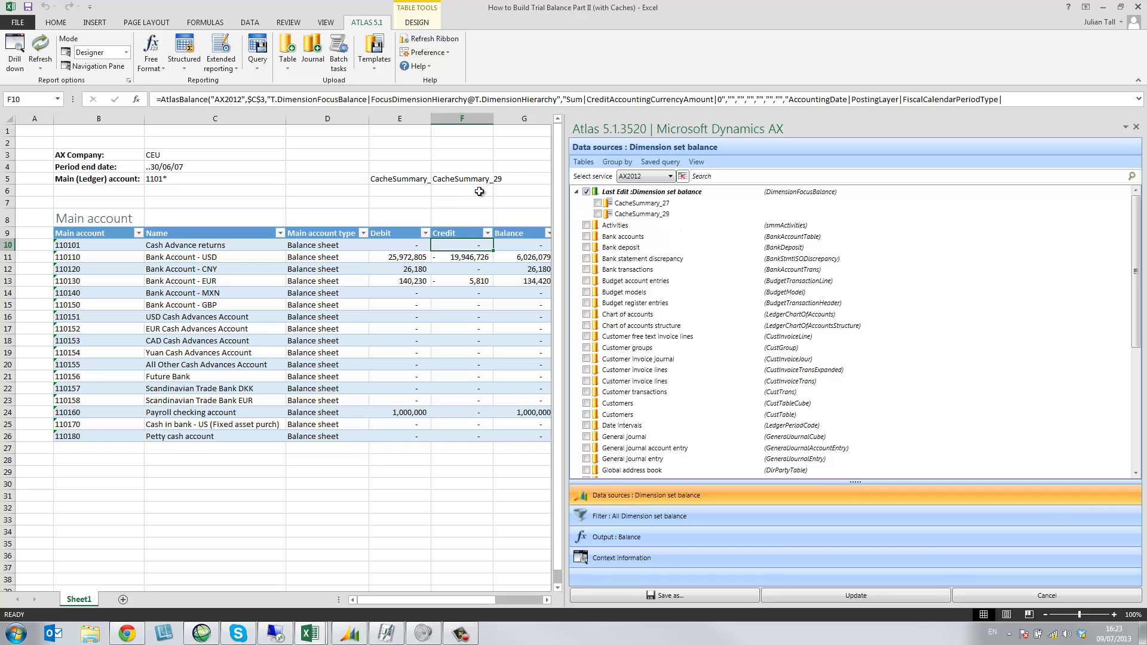
click(598, 214)
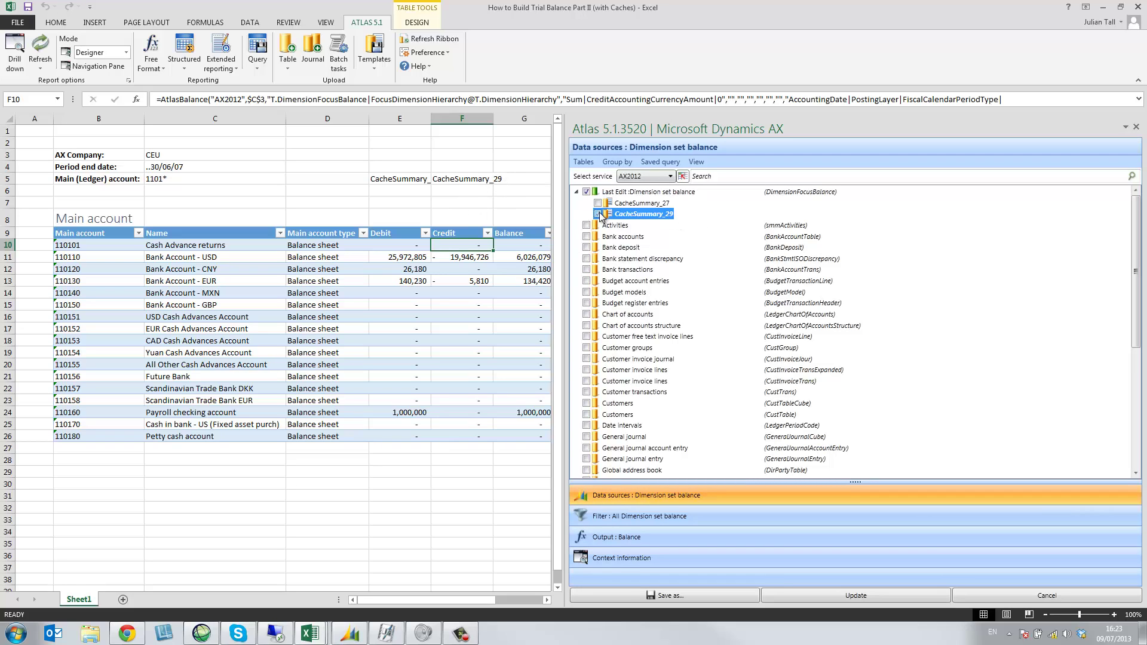
Filter F10's formula by MainAccount $B10, write it, and review Credit rows 10-26.
click(621, 516)
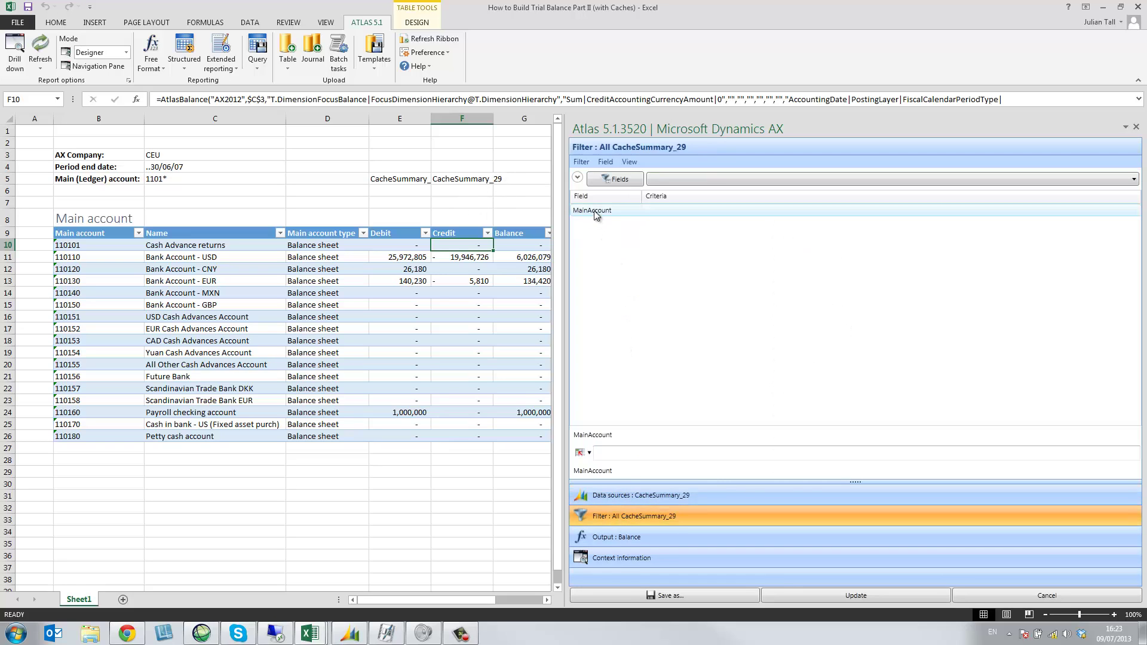
click(596, 213)
click(580, 454)
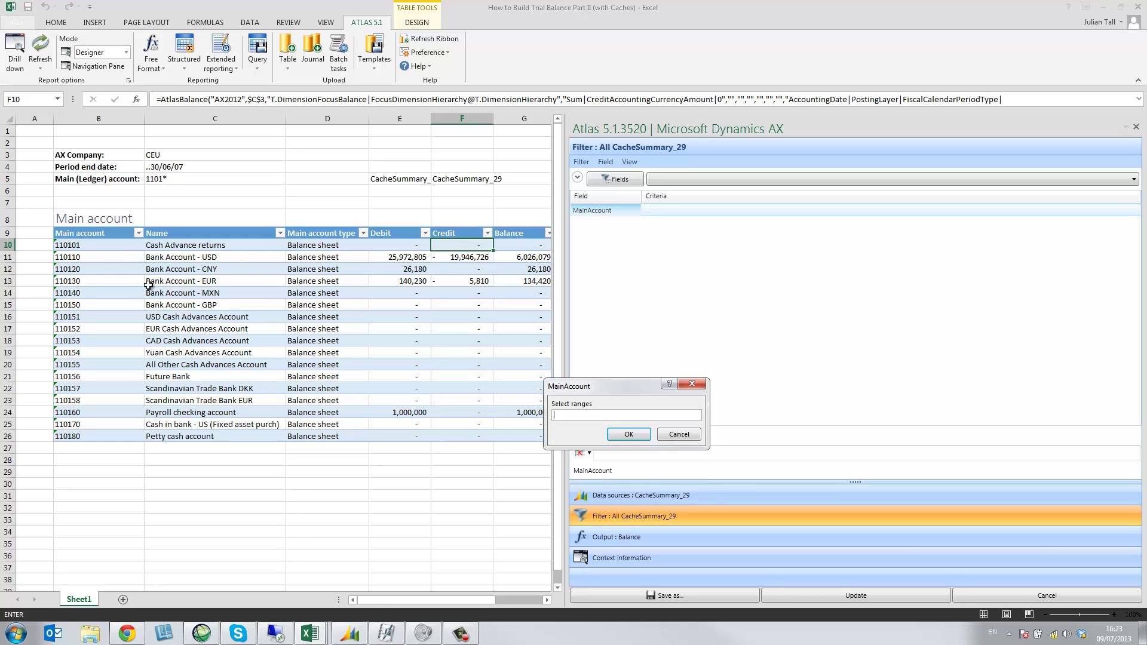
click(86, 247)
click(623, 436)
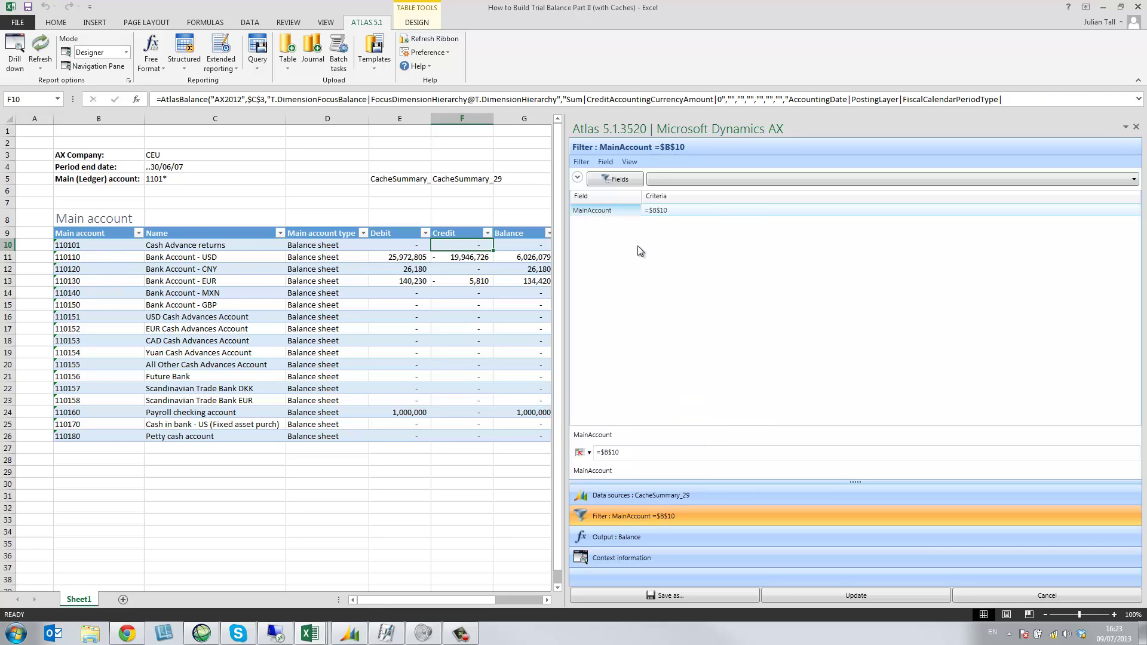
click(612, 452)
click(618, 538)
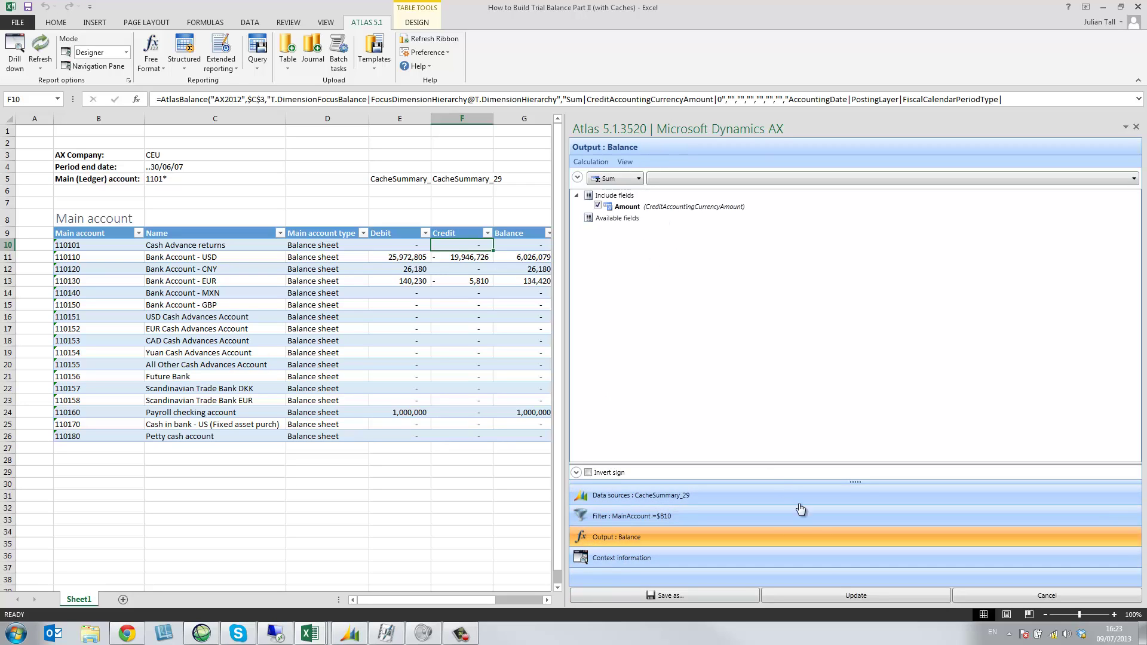
click(847, 595)
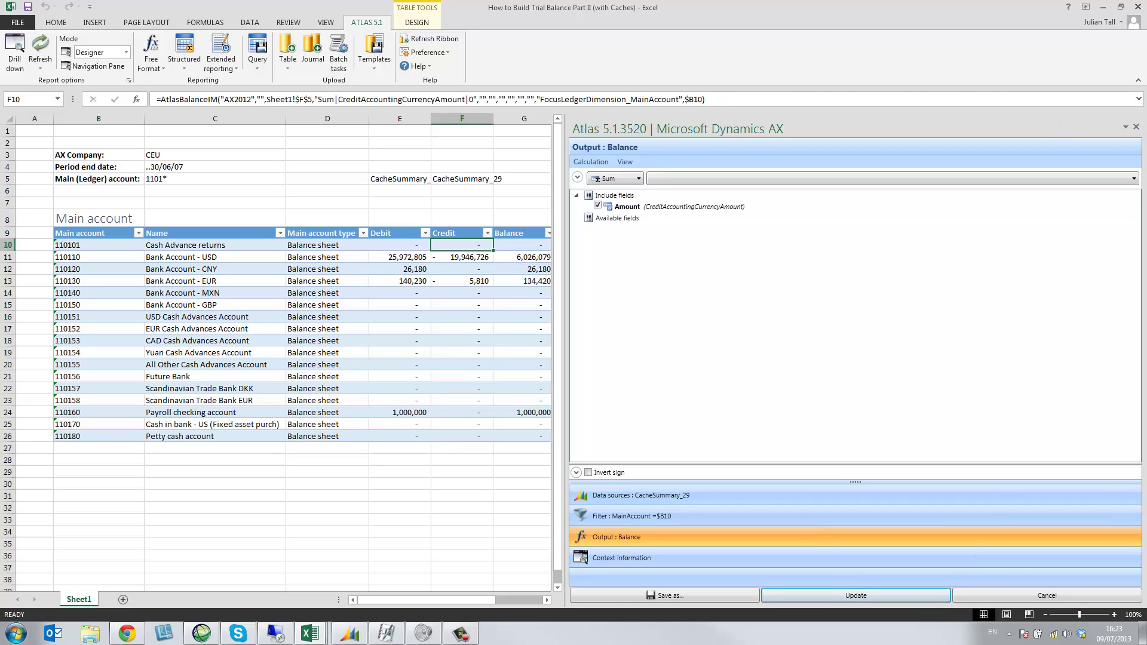
click(1137, 128)
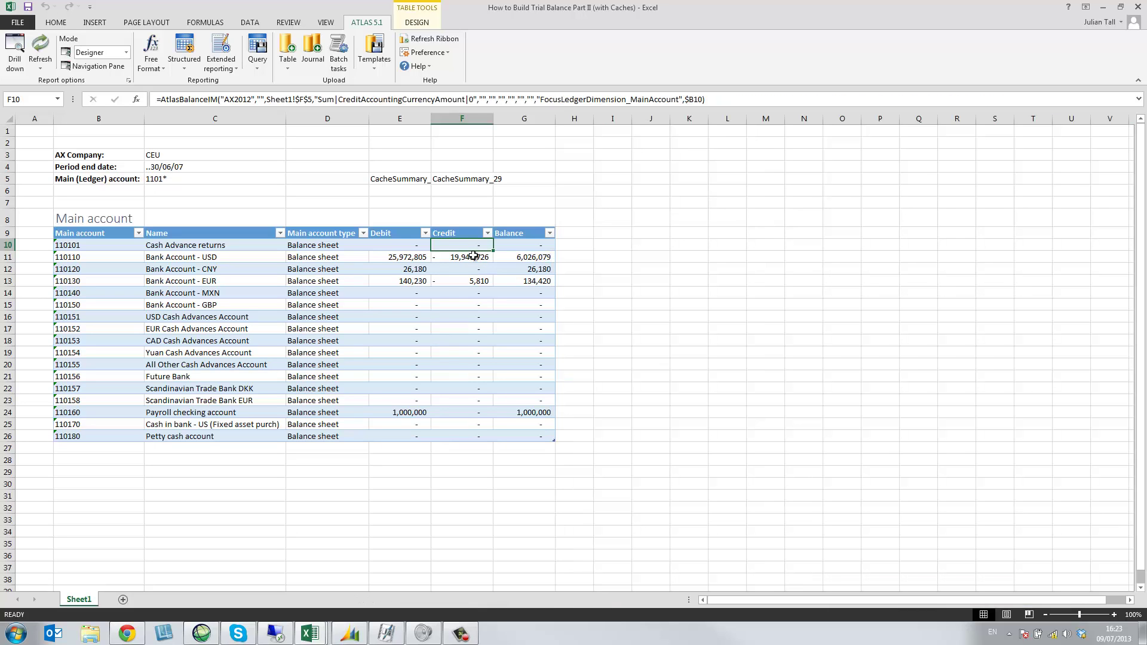
drag(468, 247, 469, 439)
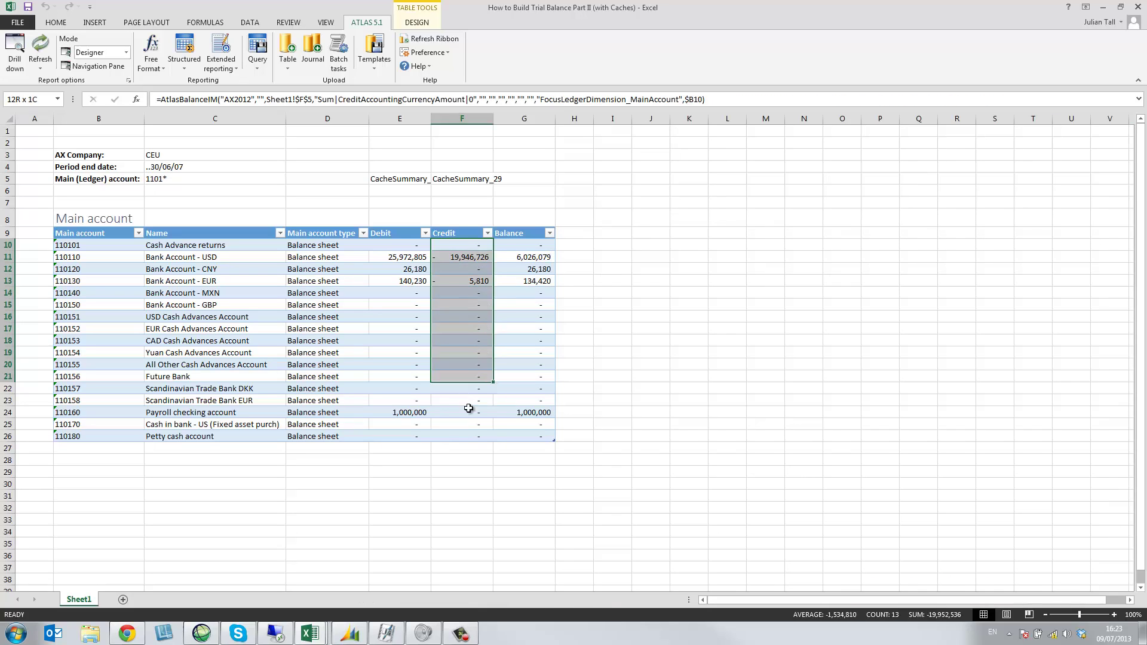
Compare Debit and Credit formulas in E10:F26, then widen column E to show CacheSummary_27.
click(460, 485)
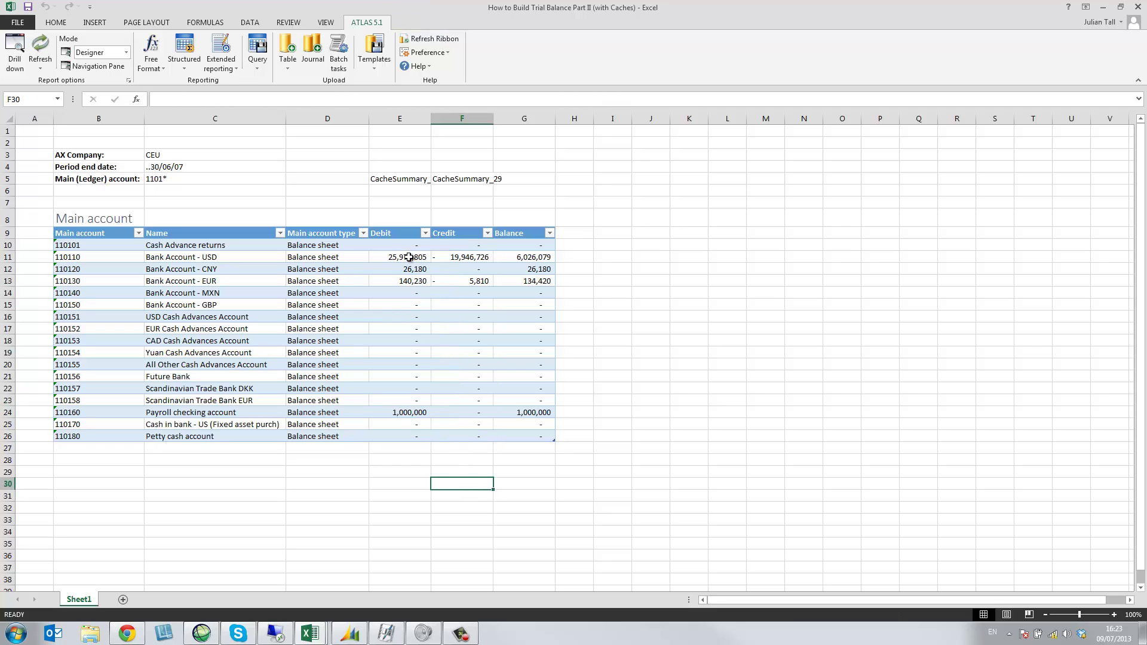
mouse_move(409, 247)
mouse_down()
mouse_move(457, 391)
mouse_move(430, 440)
mouse_up()
click(397, 508)
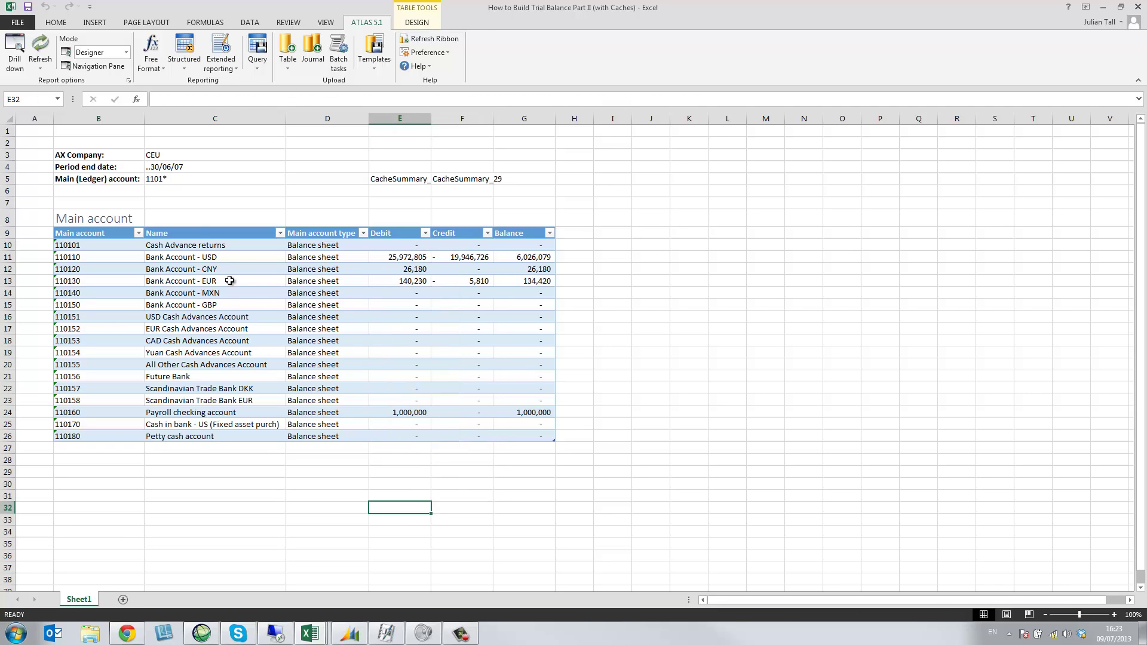
click(159, 179)
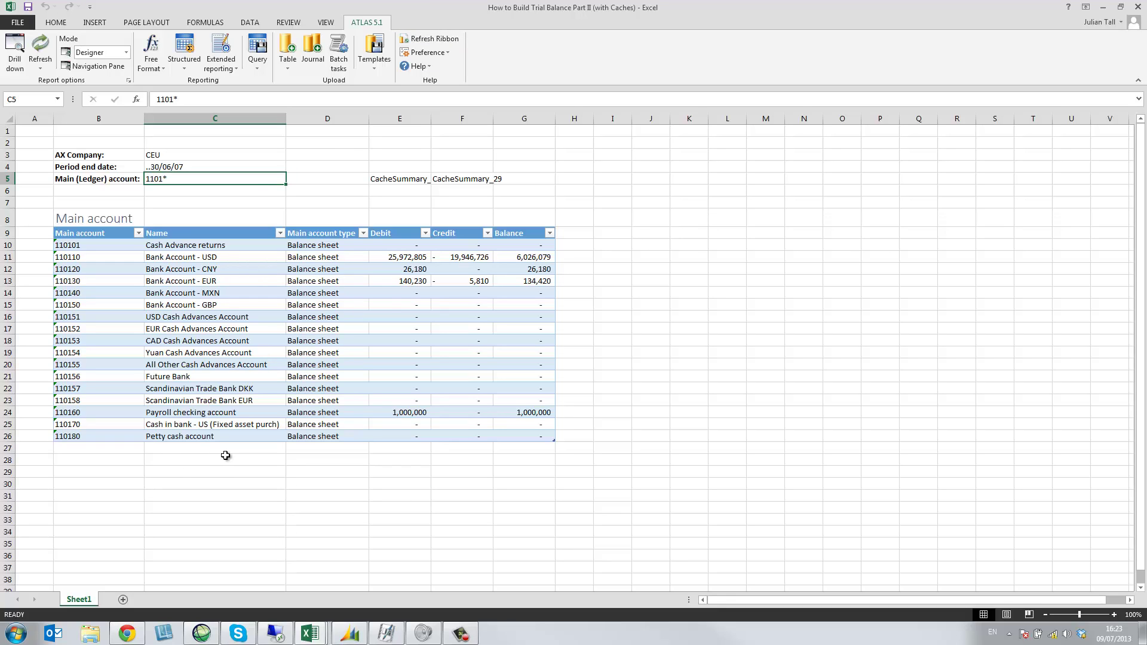
drag(392, 250, 464, 439)
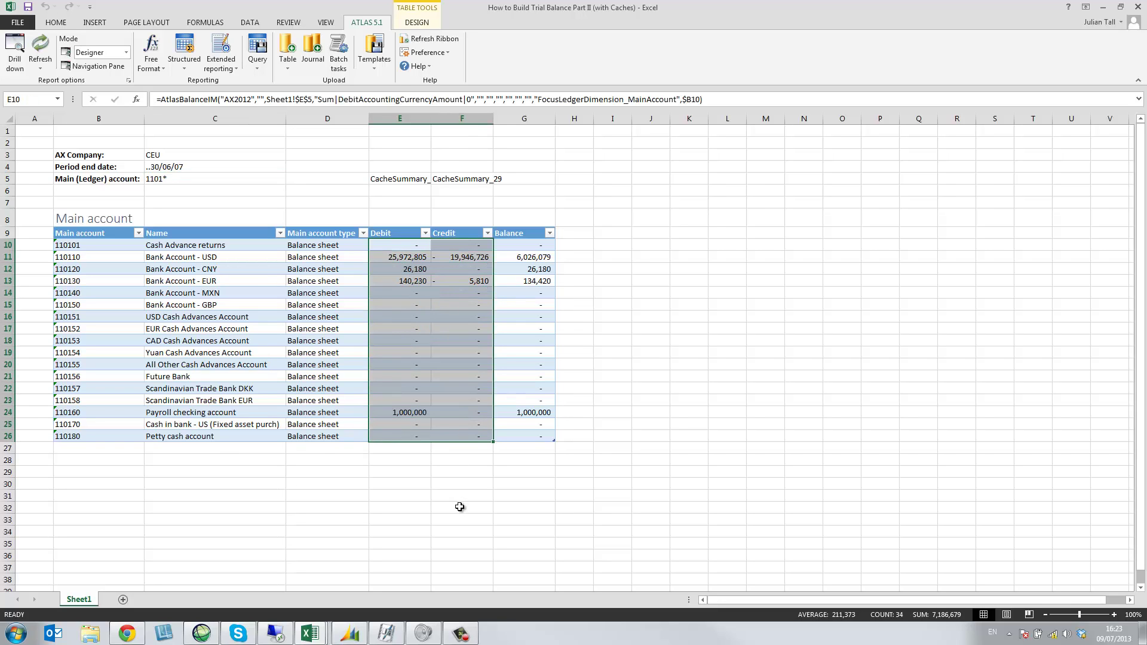
drag(431, 119, 457, 119)
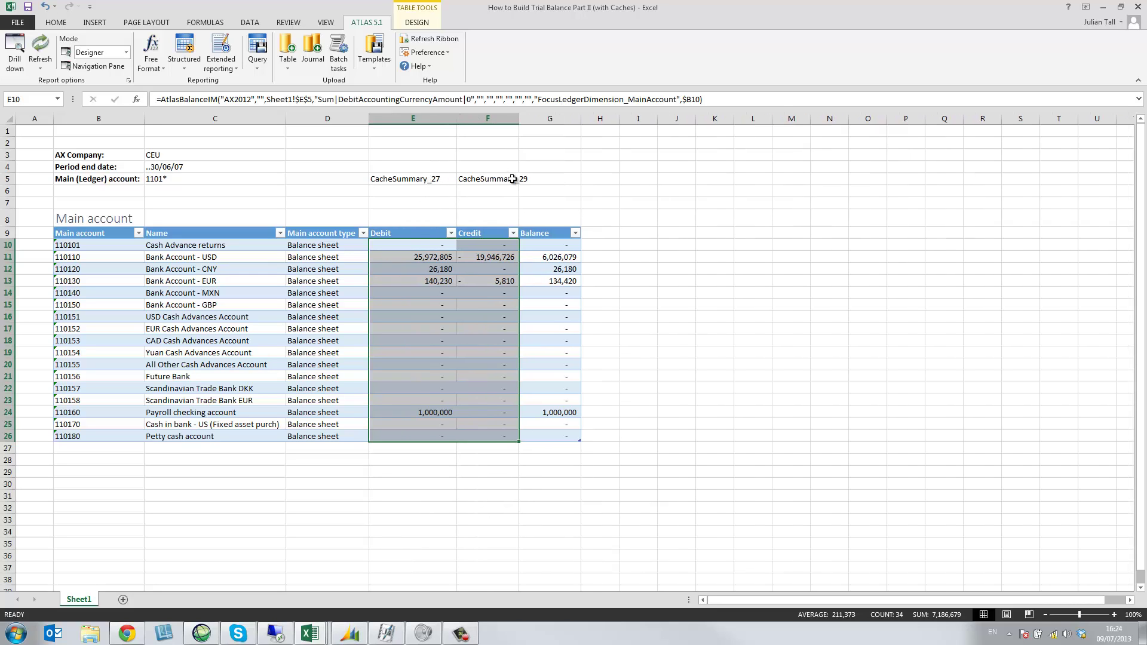
Set the main account filter in C5 to * to report every ledger account.
click(199, 177)
text(*)
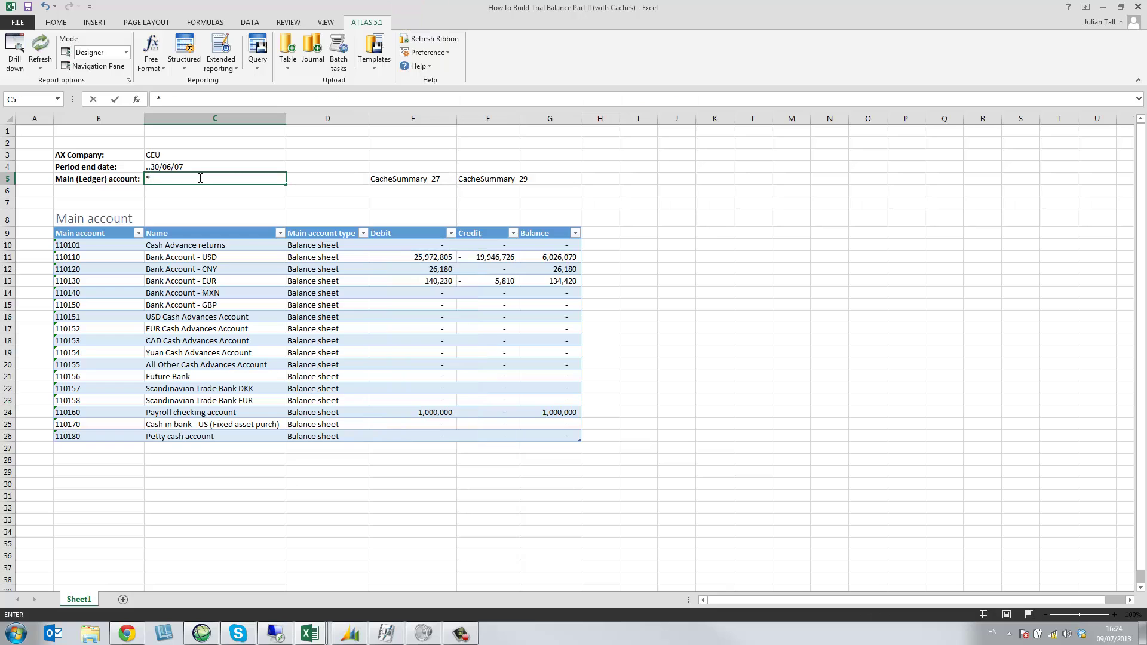
key(Return)
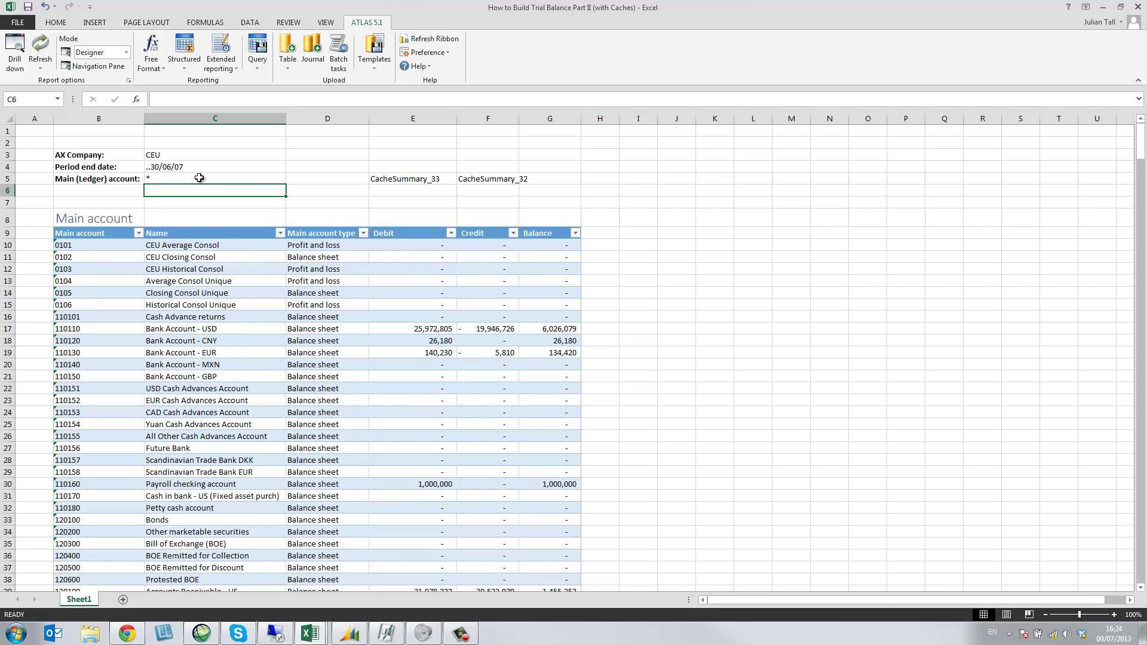
Review the expanded trial balance from its last account row back to the top.
click(325, 348)
key(ctrl+Down)
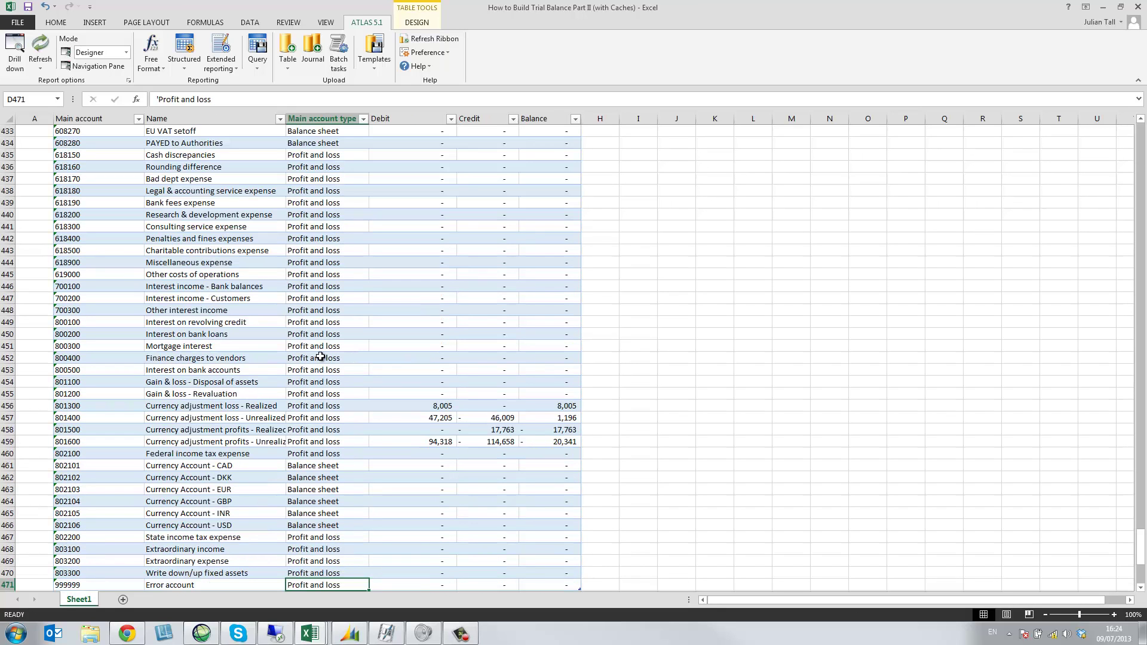
scroll(205, 547, down, 1)
scroll(205, 547, up, 5)
scroll(206, 545, up, 7)
scroll(207, 545, up, 7)
key(ctrl+Up)
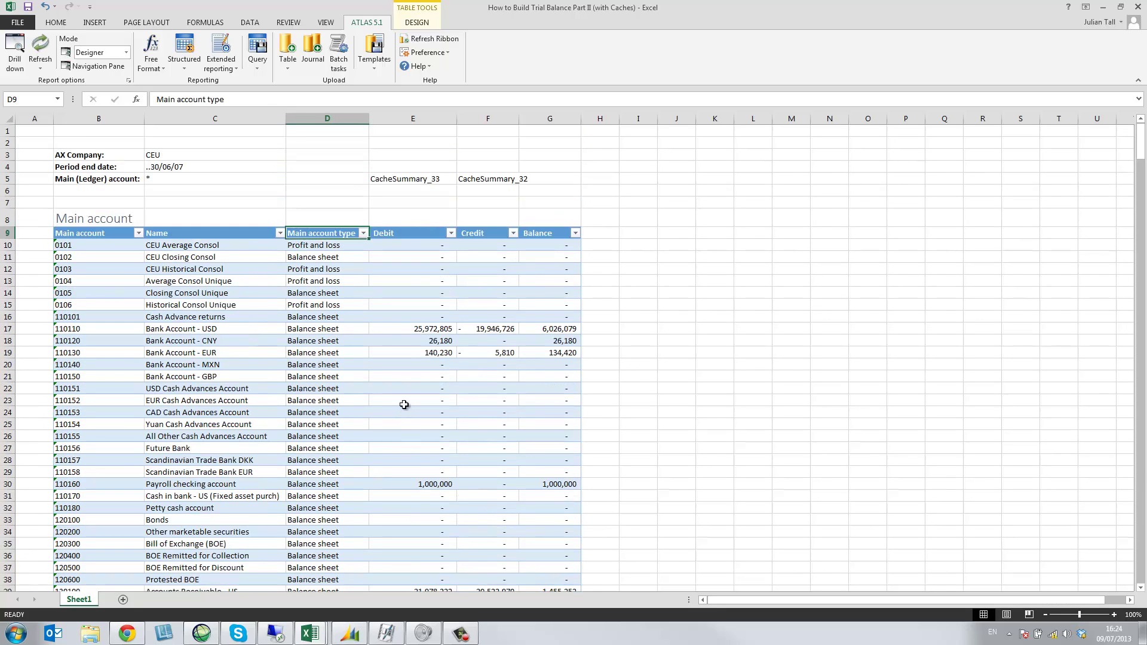
Check the E10 Debit formula, then open cache options for accounts 0101–110101 (B10:G16).
click(417, 244)
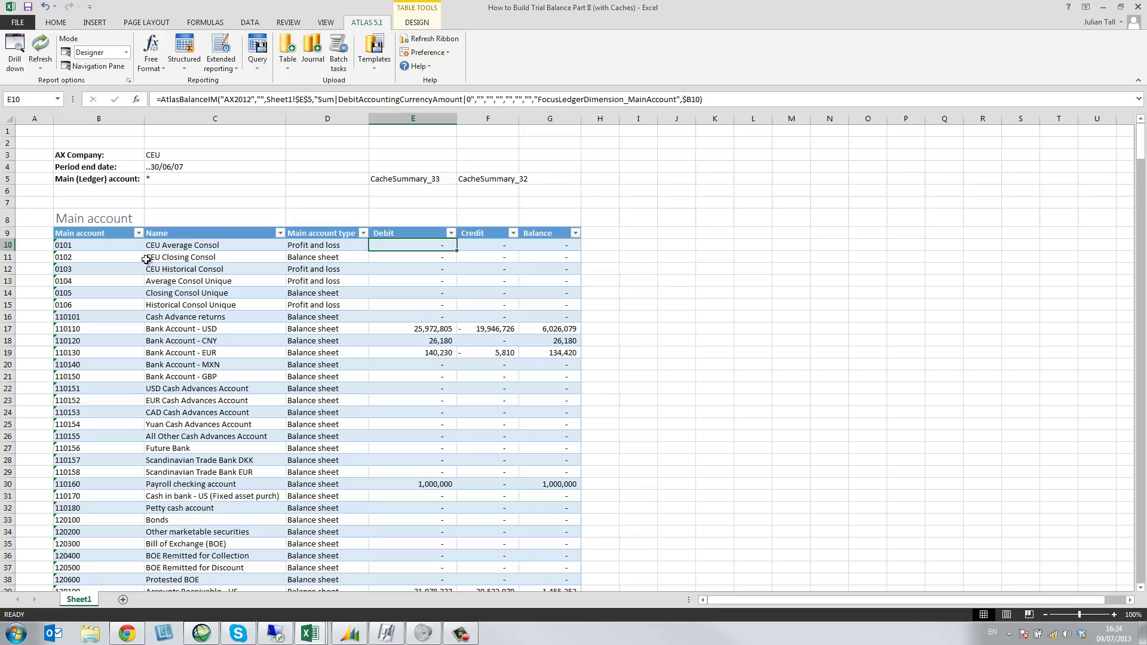
drag(99, 245, 545, 315)
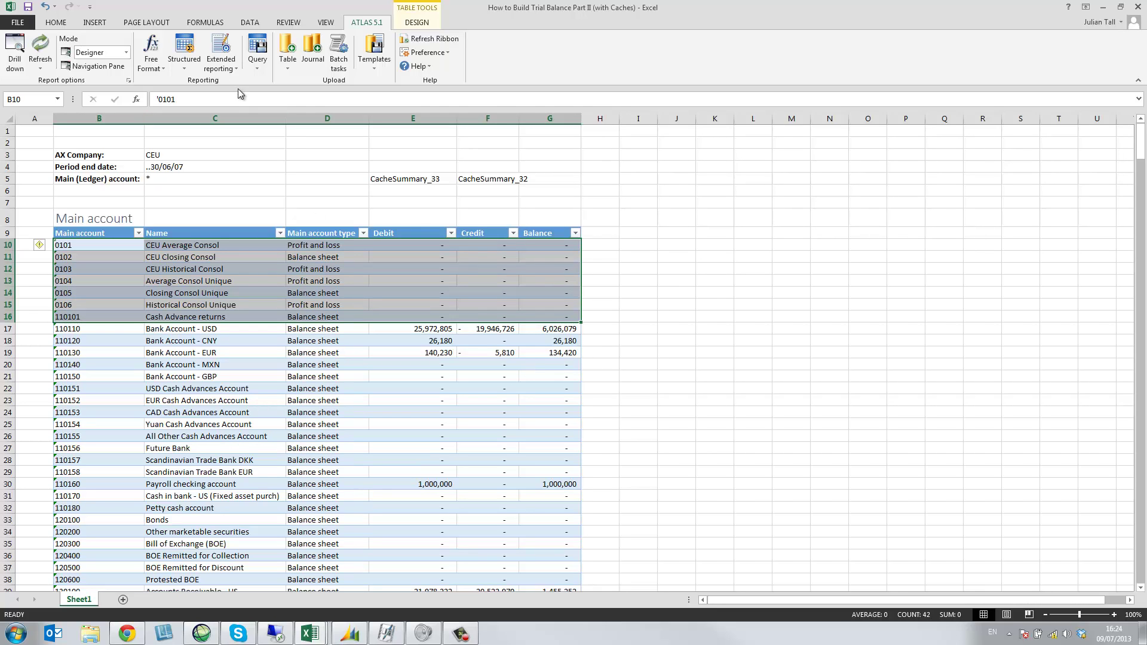
click(236, 70)
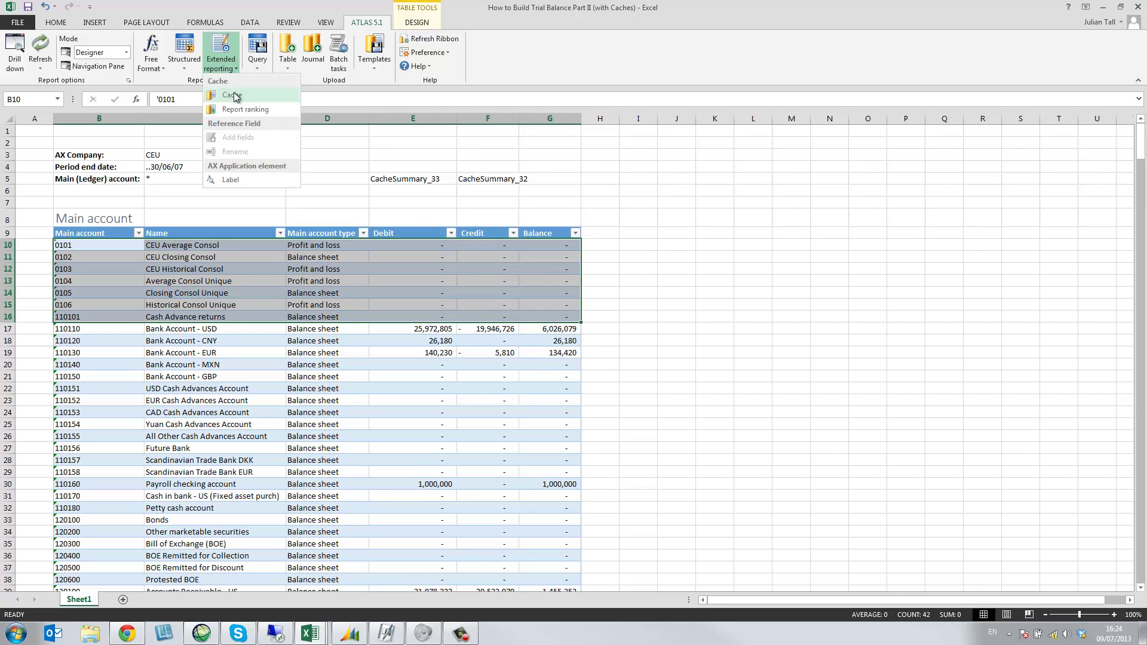